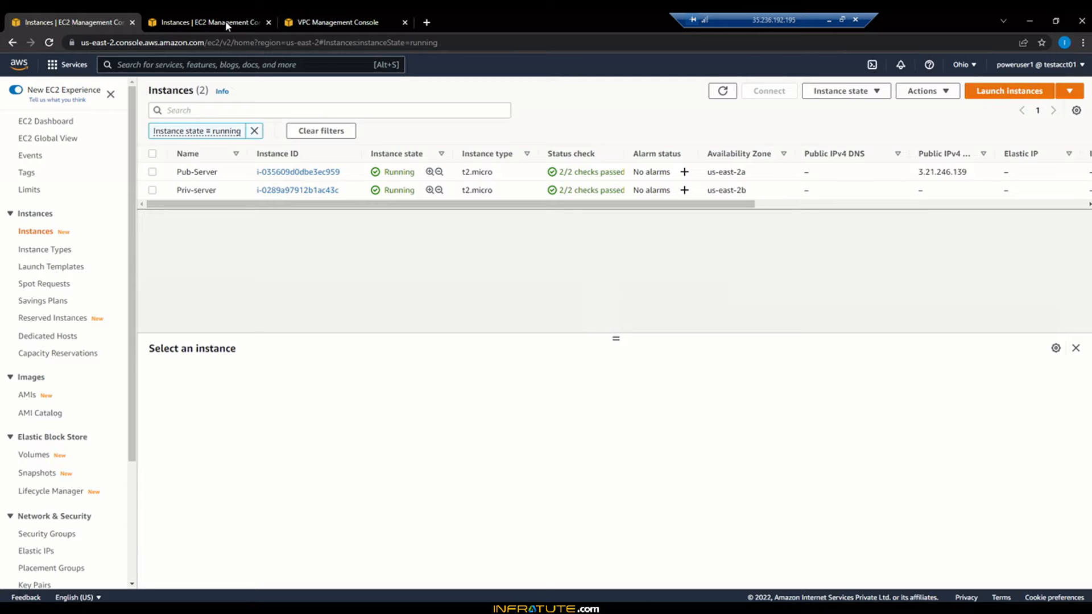
# Examine the IPv4 CIDR ranges of Publ-Subnet and Priv-Subnet in the VPC subnets list
pyautogui.click(303, 21)
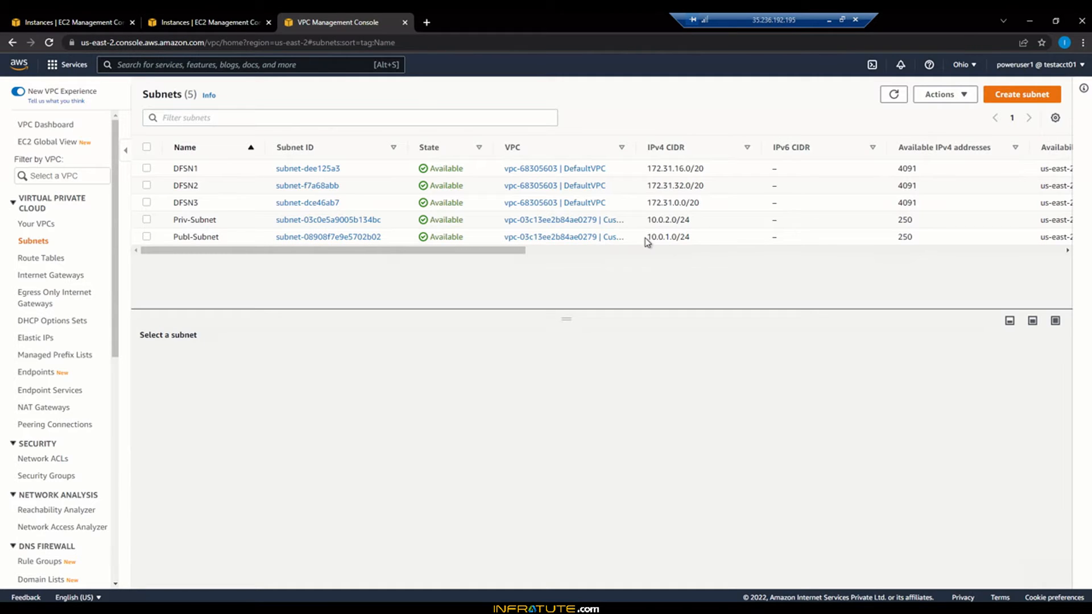
pyautogui.moveTo(647, 237); pyautogui.dragTo(695, 243)
pyautogui.click(685, 238)
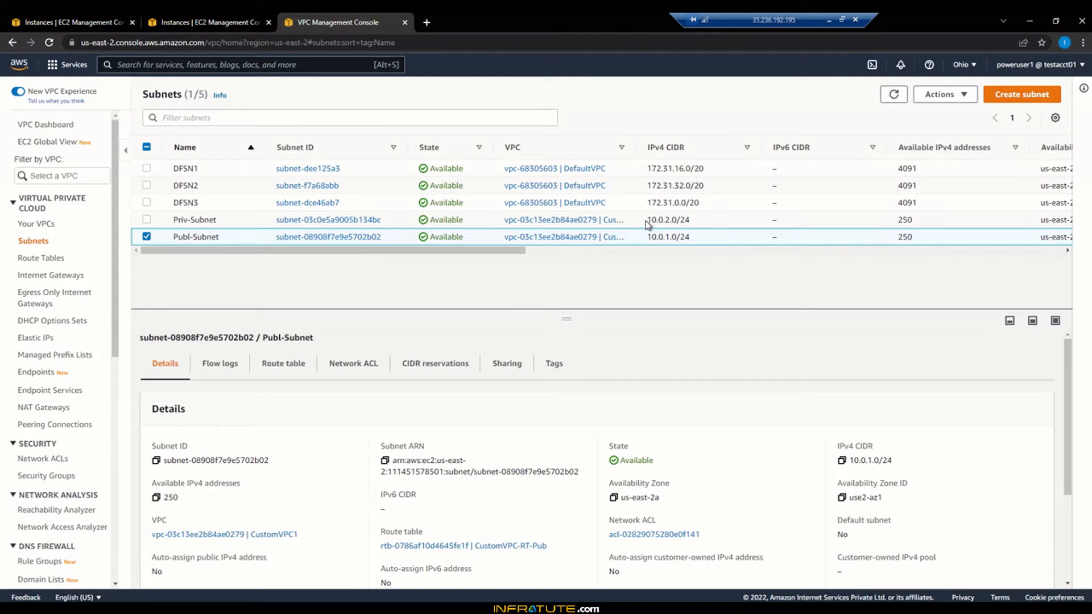
pyautogui.moveTo(646, 220); pyautogui.dragTo(698, 222)
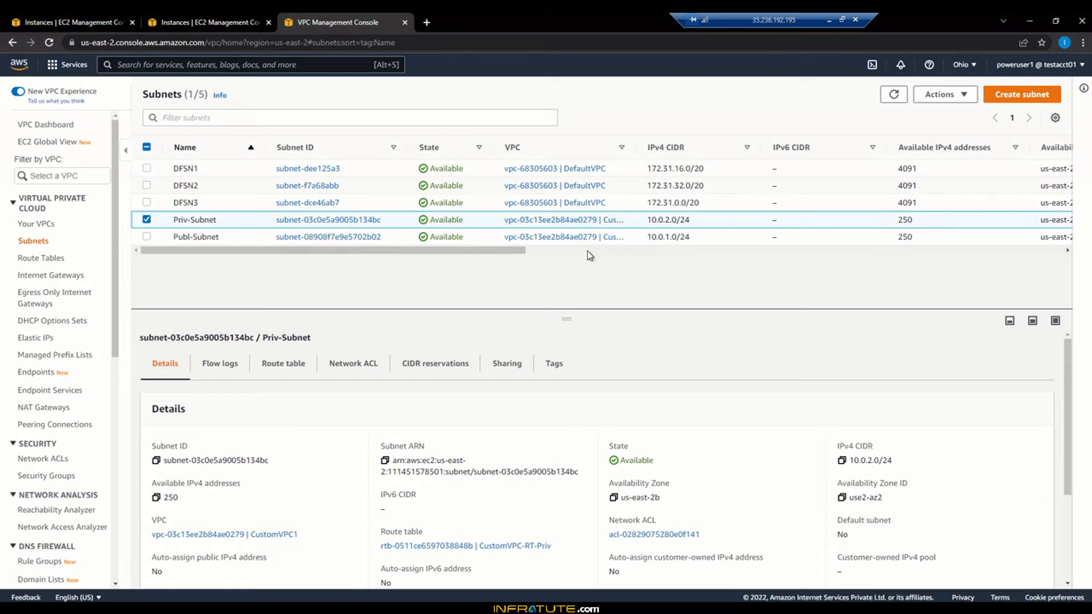
pyautogui.click(147, 220)
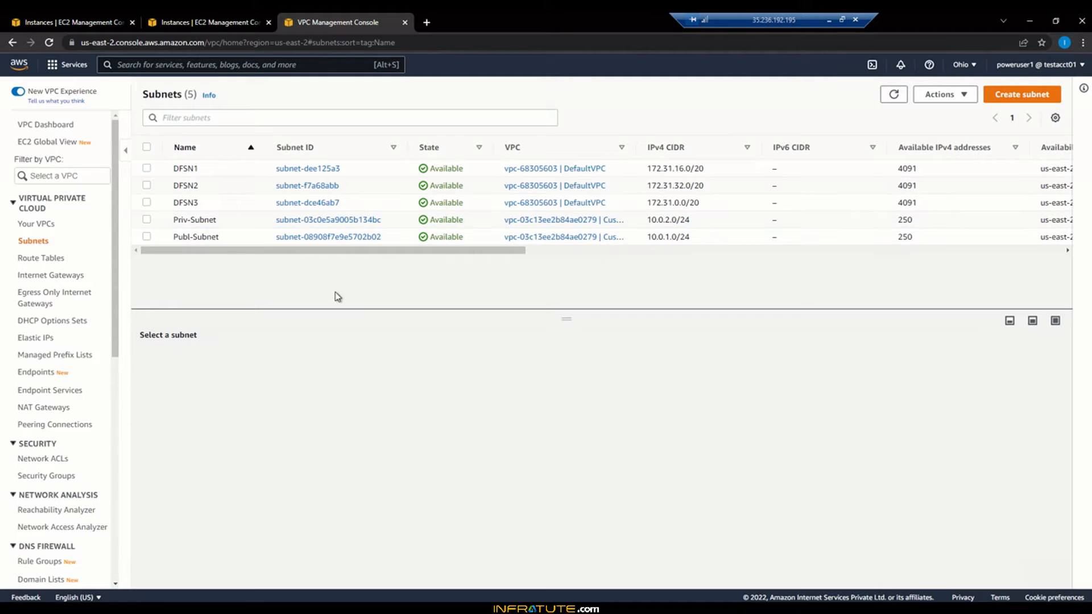
# Check which availability zones Publ-Subnet and Priv-Subnet belong to
pyautogui.moveTo(449, 254); pyautogui.dragTo(590, 251)
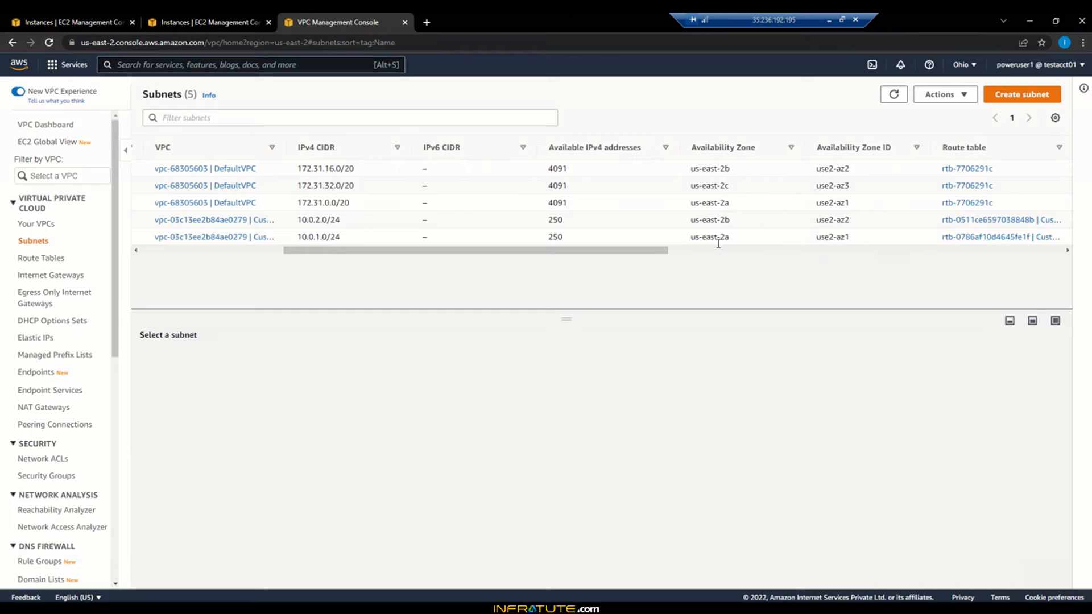
pyautogui.moveTo(692, 237); pyautogui.dragTo(728, 223)
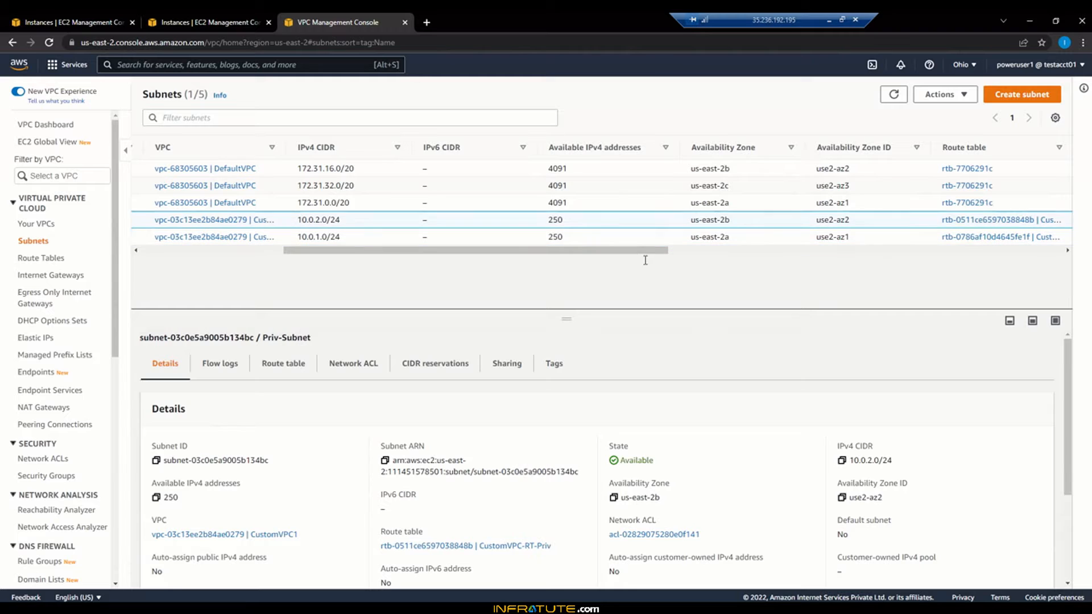
pyautogui.moveTo(635, 250); pyautogui.dragTo(493, 250)
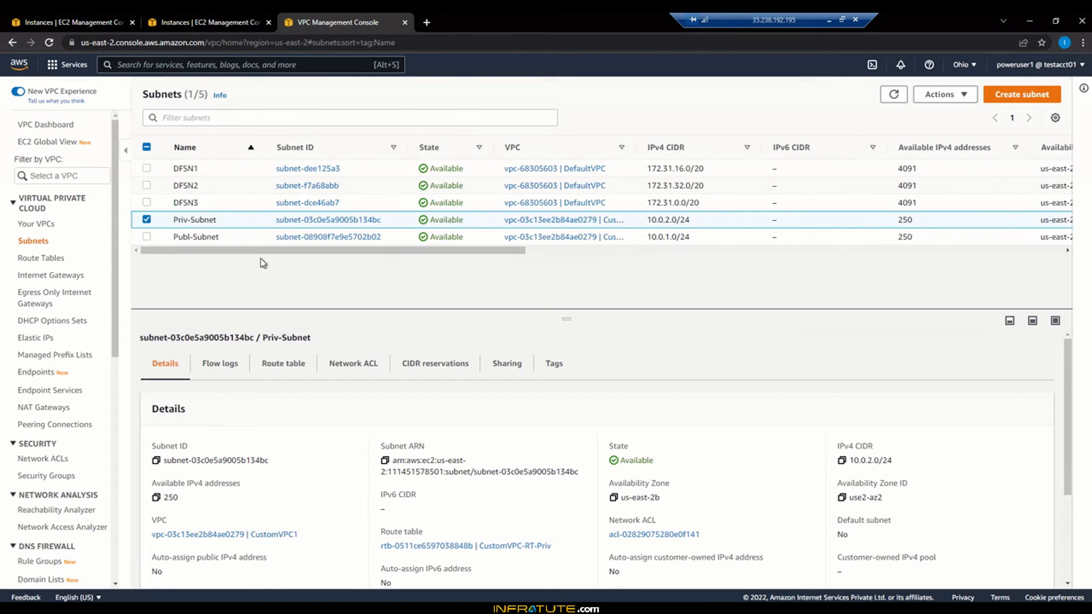
pyautogui.click(146, 220)
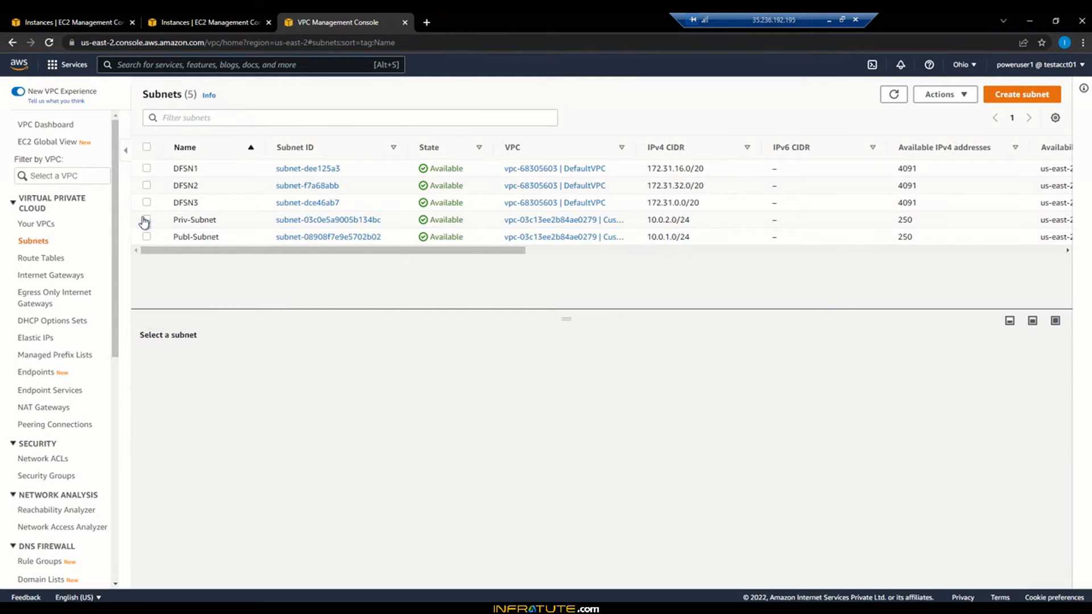
# Start launching a new EC2 instance and dismiss the invitation to the beta launch wizard
pyautogui.click(61, 19)
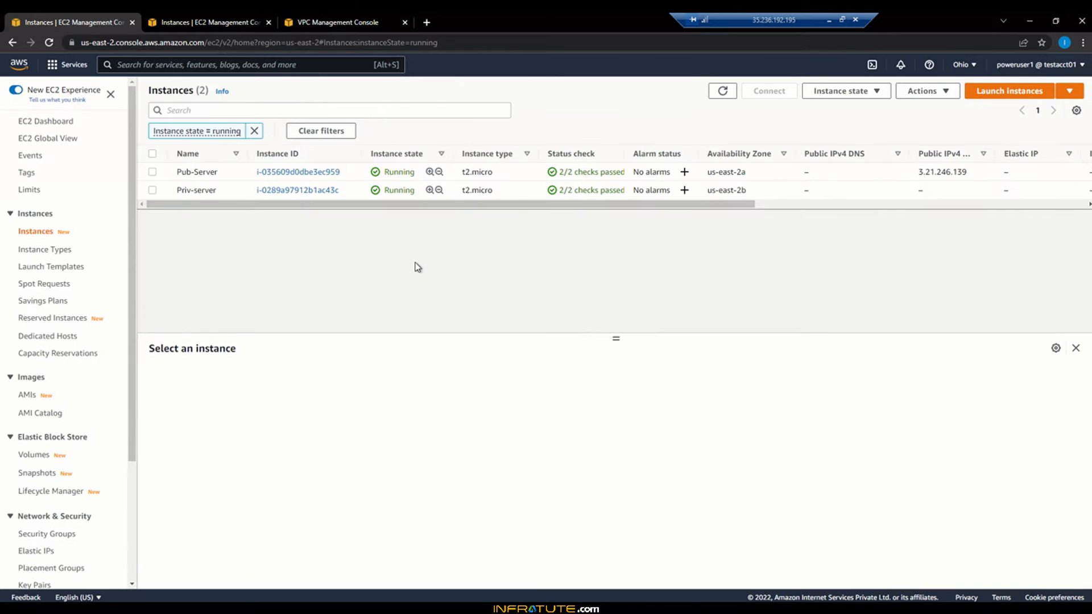
pyautogui.click(339, 18)
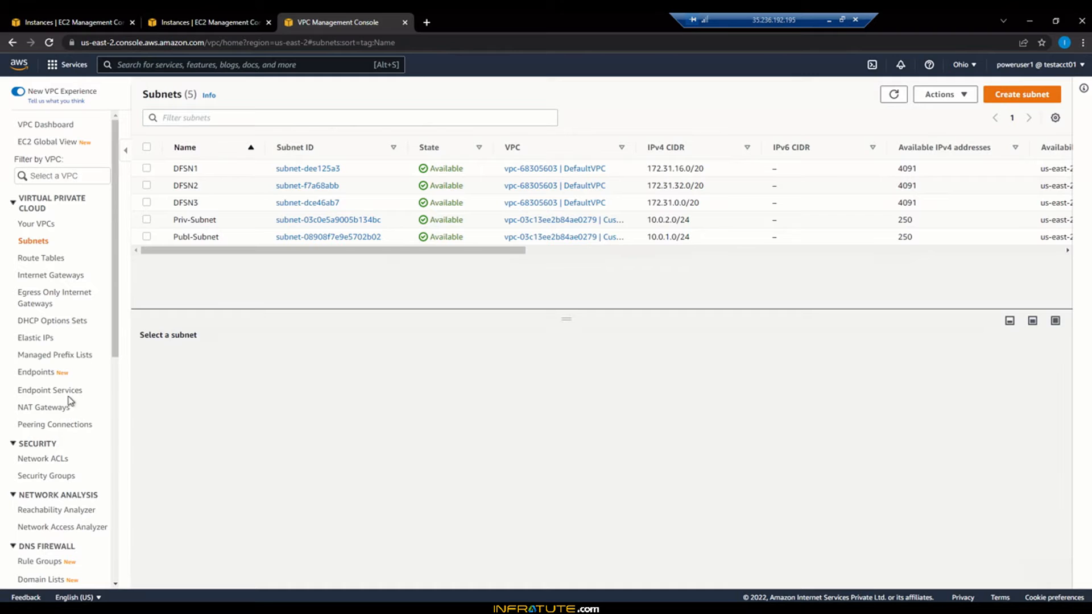
pyautogui.click(95, 19)
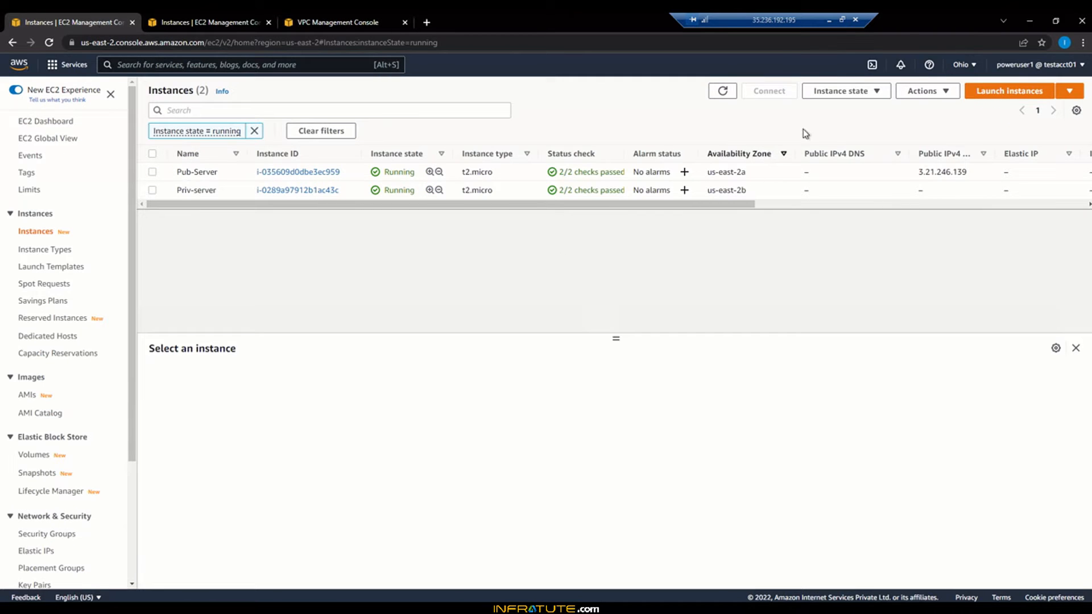
pyautogui.click(987, 94)
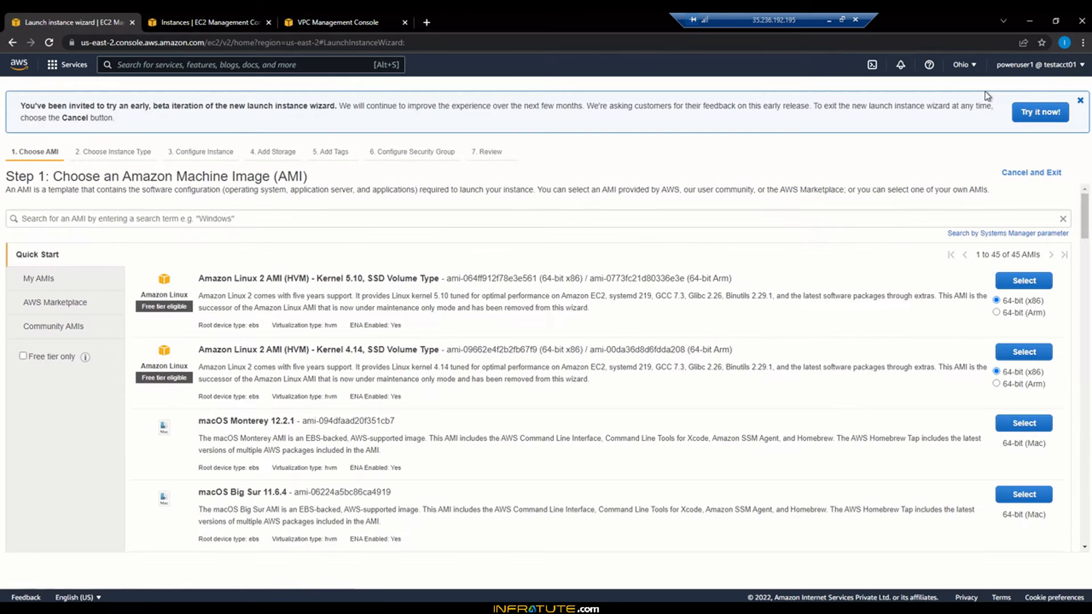
pyautogui.click(1079, 102)
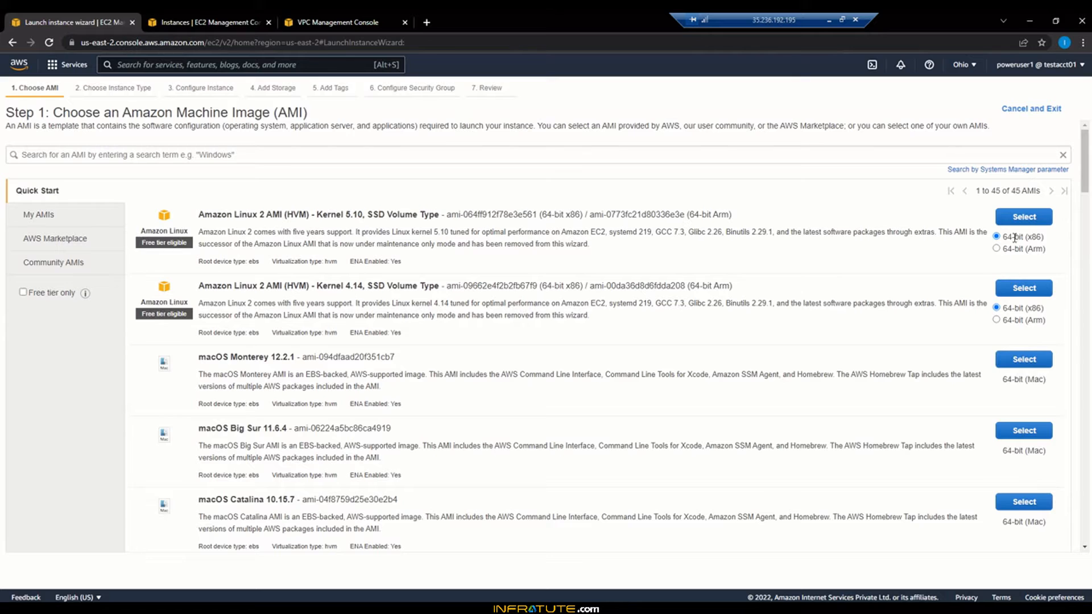
# Search the machine images for "nat" and restrict the Community AMIs results to Amazon Linux
pyautogui.click(114, 154)
pyautogui.write('nat')
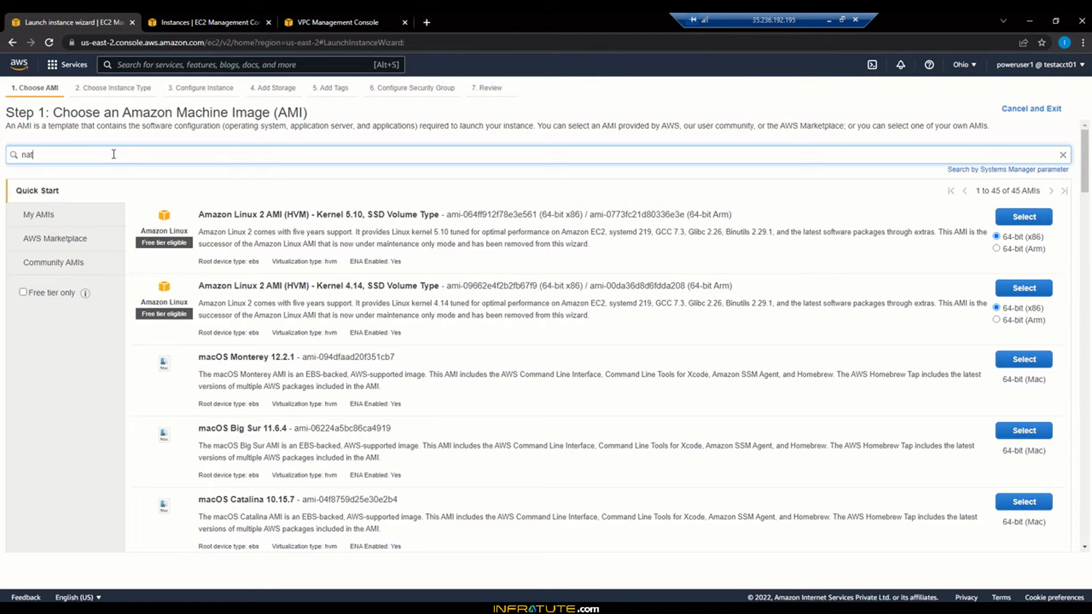
pyautogui.press('Return')
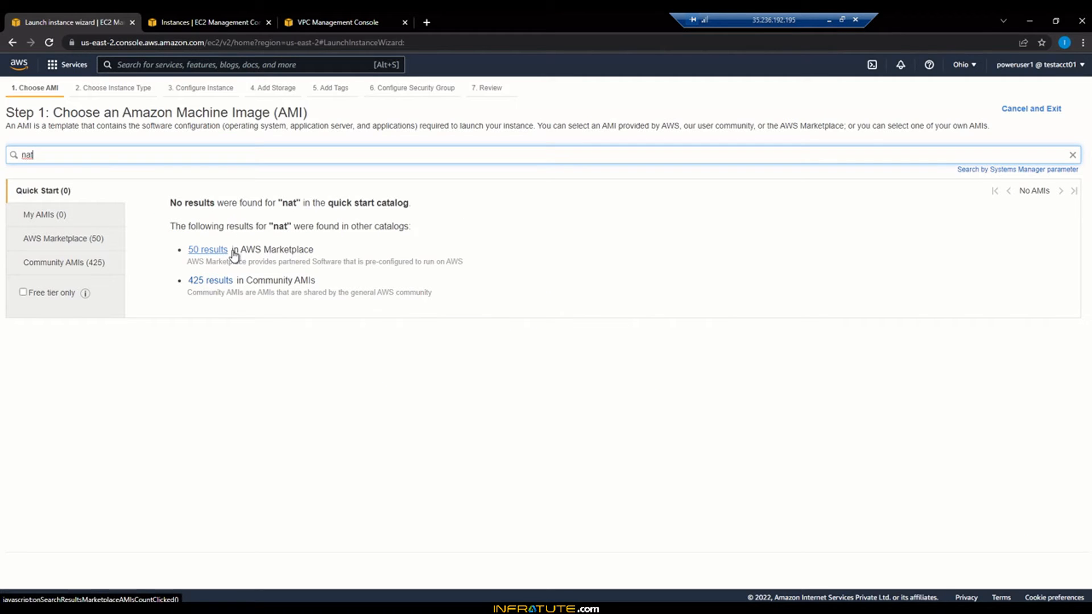
pyautogui.click(211, 282)
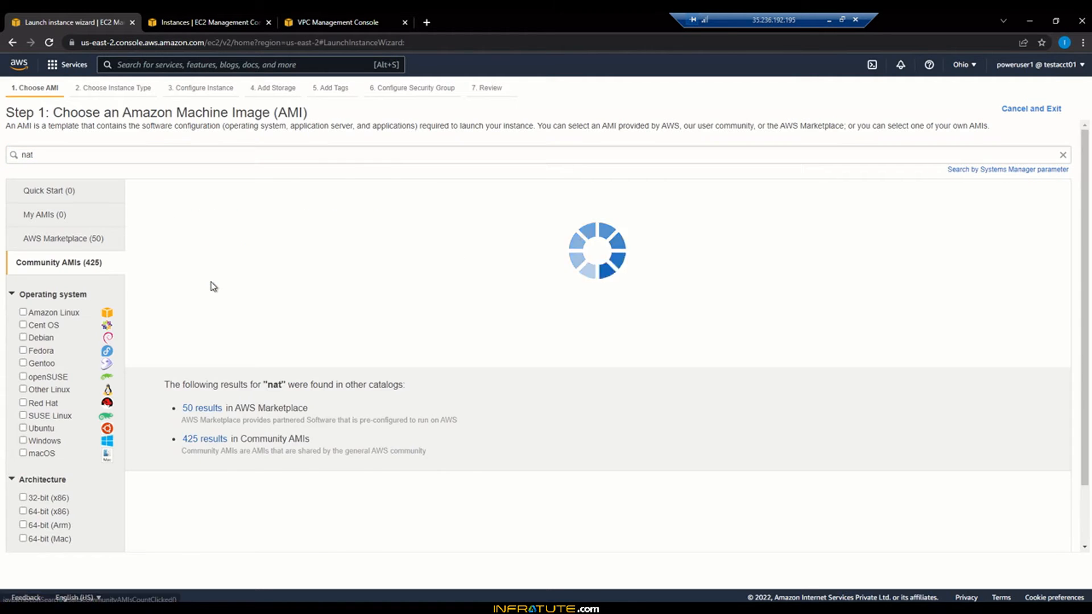
pyautogui.click(24, 313)
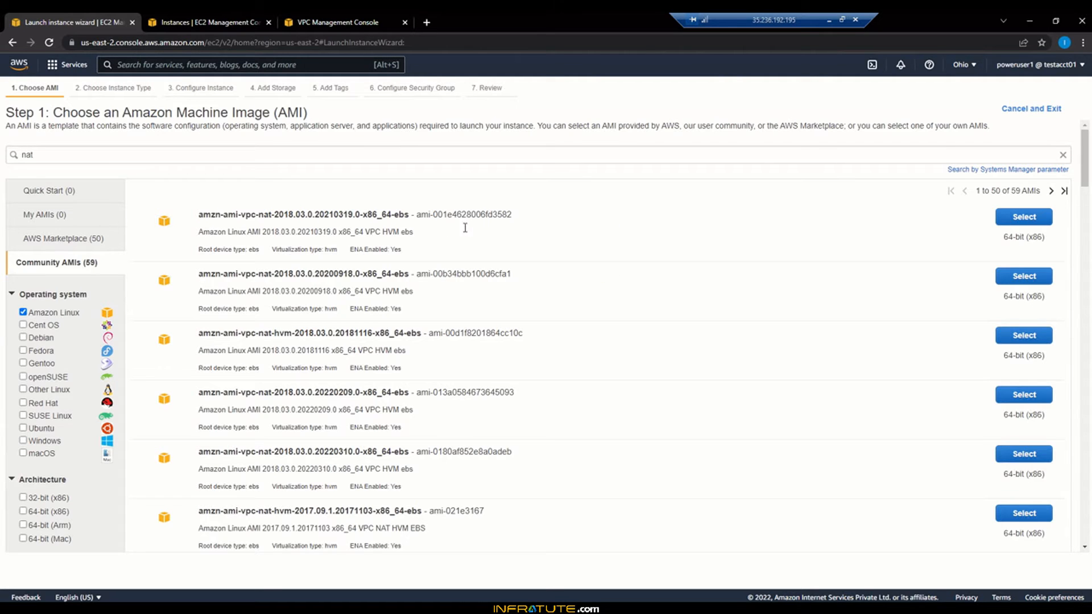
# Choose the community image amzn-ami-vpc-nat-2018.03.0.20210319.0-x86_64-ebs for the new instance
pyautogui.moveTo(480, 215); pyautogui.dragTo(512, 214)
pyautogui.click(512, 214)
pyautogui.moveTo(203, 249); pyautogui.dragTo(338, 249)
pyautogui.click(1019, 217)
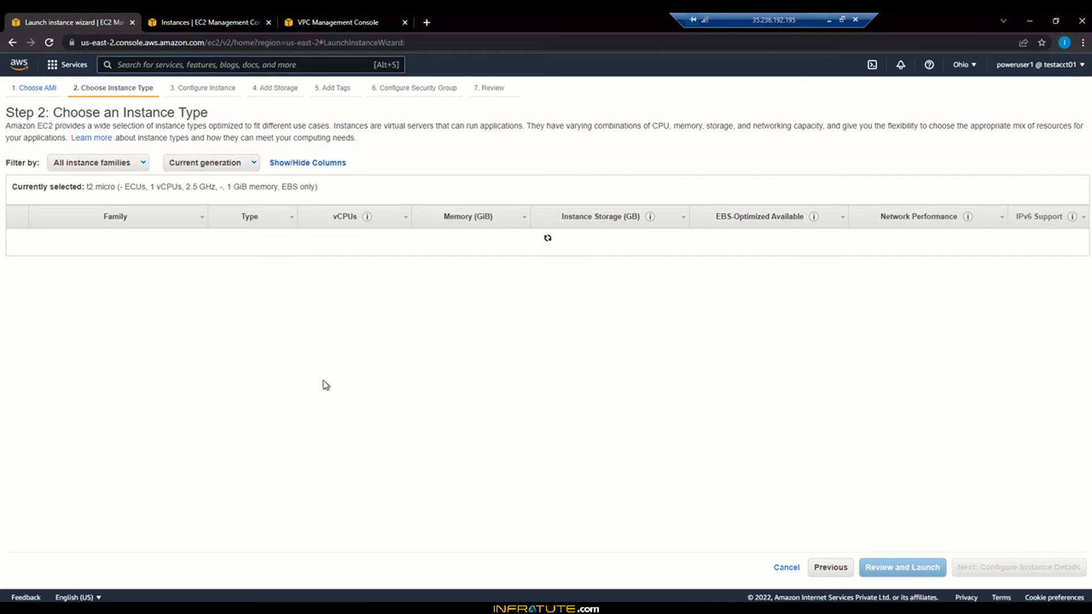
# Review the available instance types, keep t2.micro and continue to the instance details
pyautogui.moveTo(240, 267)
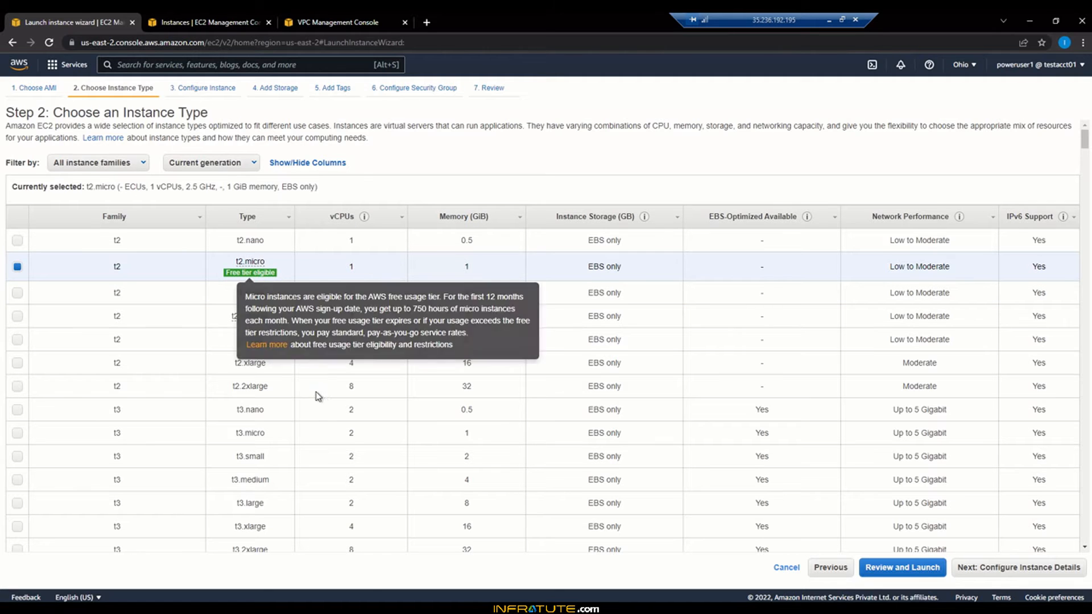
pyautogui.scroll(-9, 319, 415)
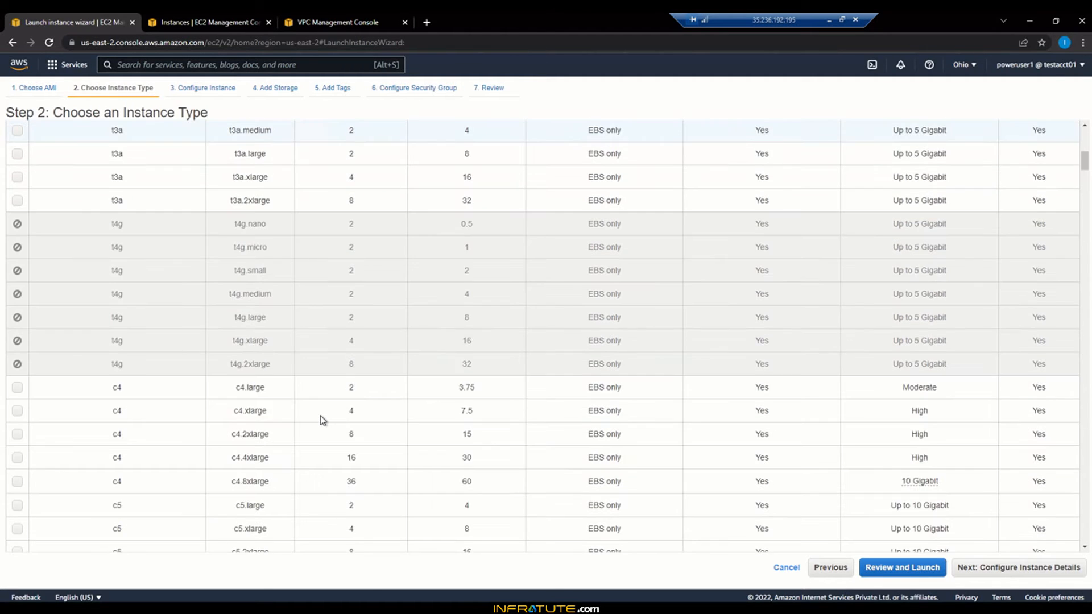
pyautogui.scroll(-9, 320, 415)
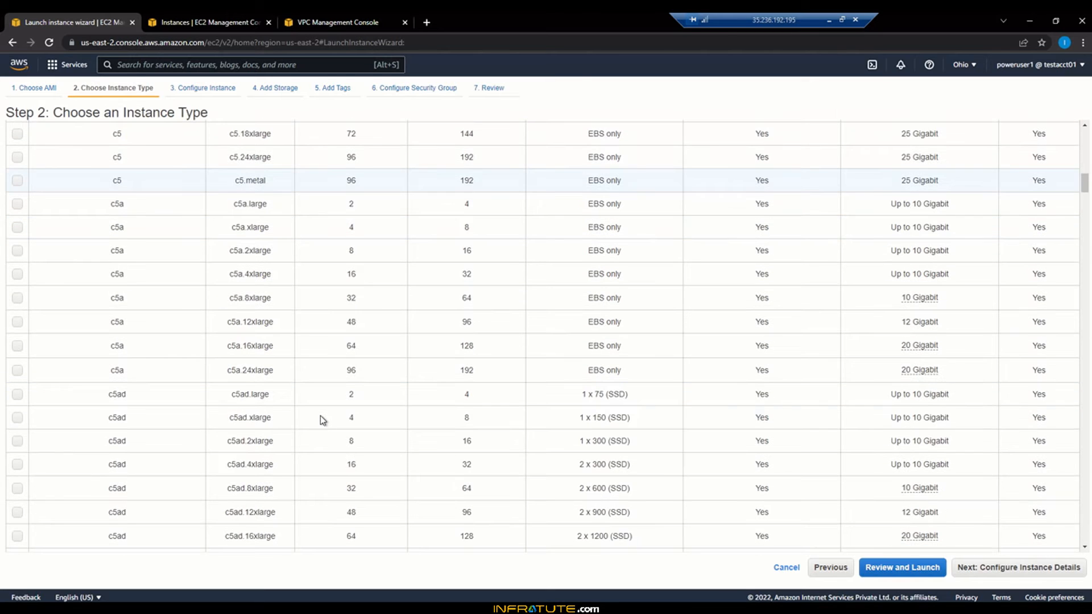
pyautogui.scroll(20, 319, 415)
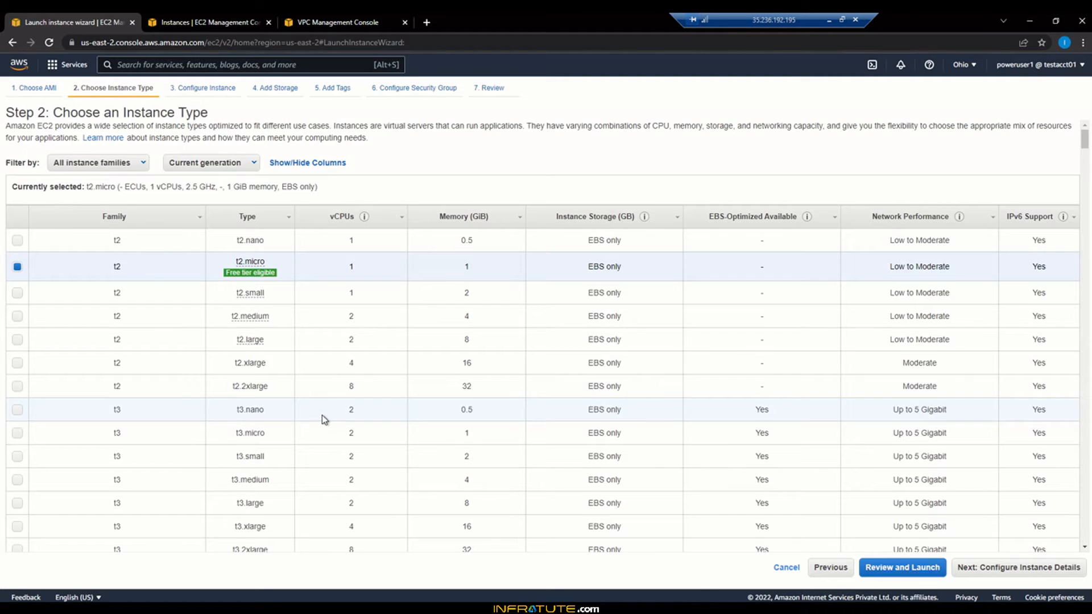
pyautogui.click(1032, 577)
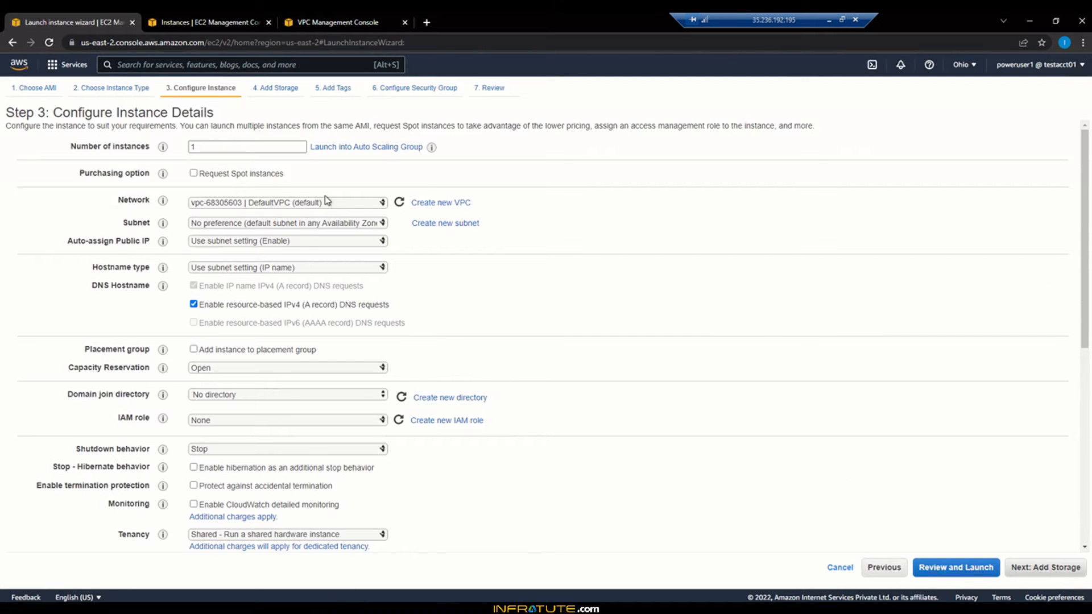
# Place the instance in CustomVPC1's Publ-Subnet and set Auto-assign Public IP to Enable
pyautogui.click(310, 223)
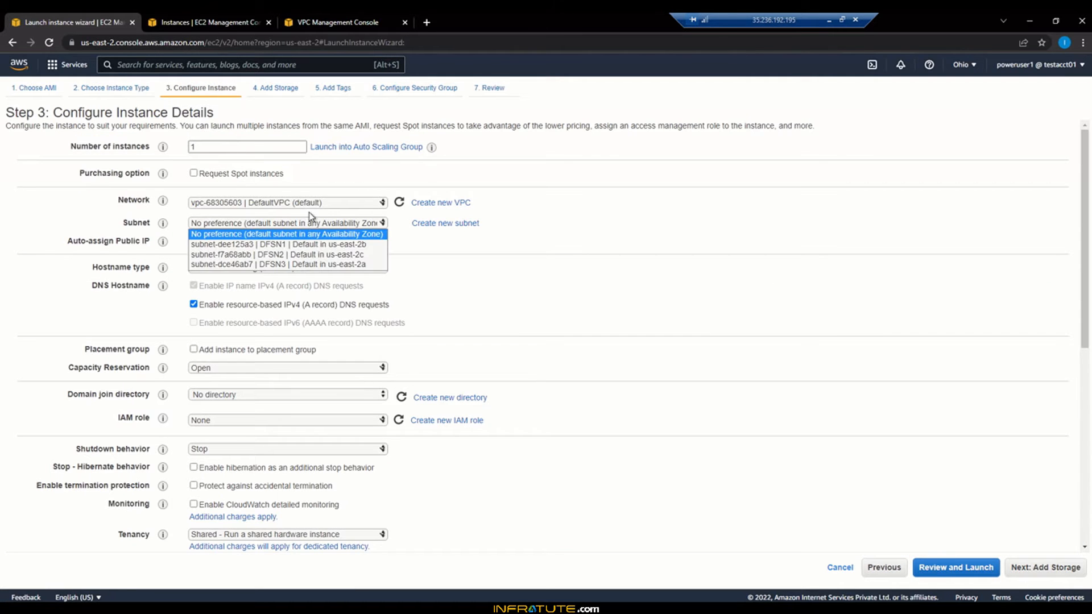
pyautogui.click(309, 204)
pyautogui.click(305, 213)
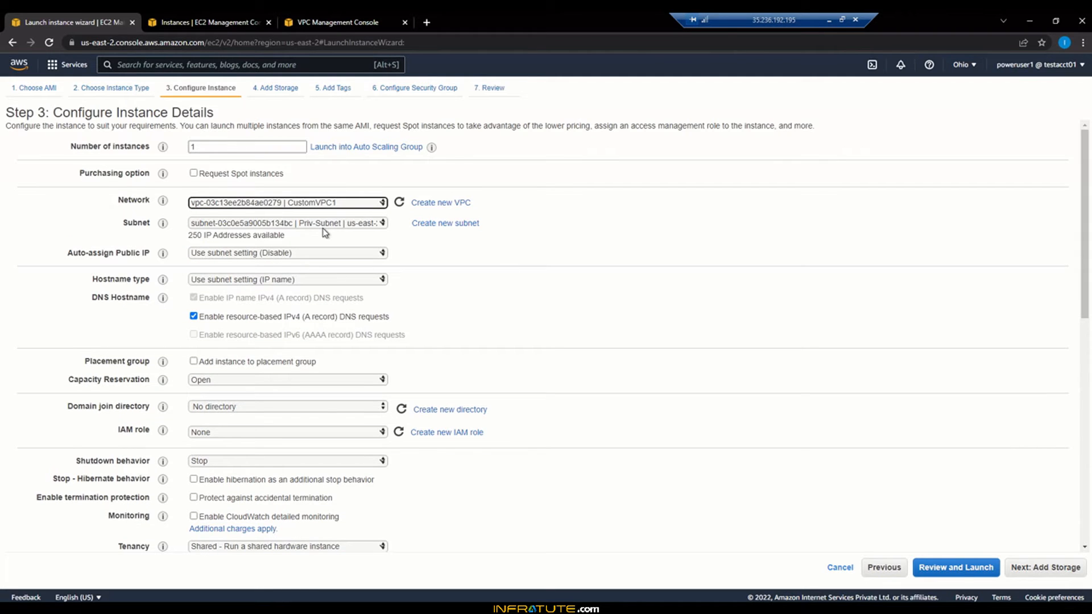
pyautogui.click(325, 229)
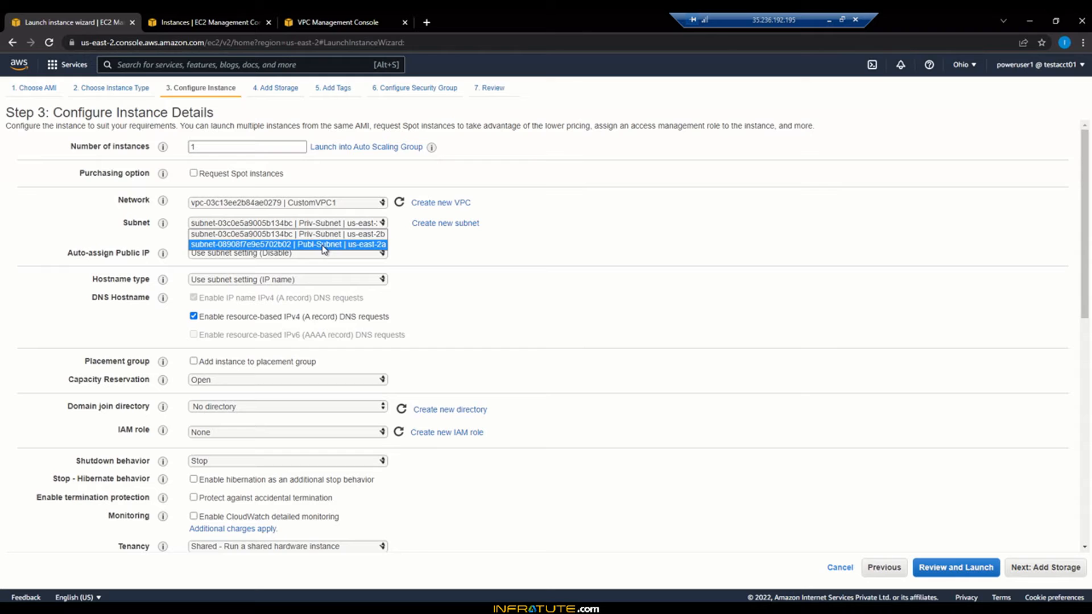
pyautogui.click(321, 245)
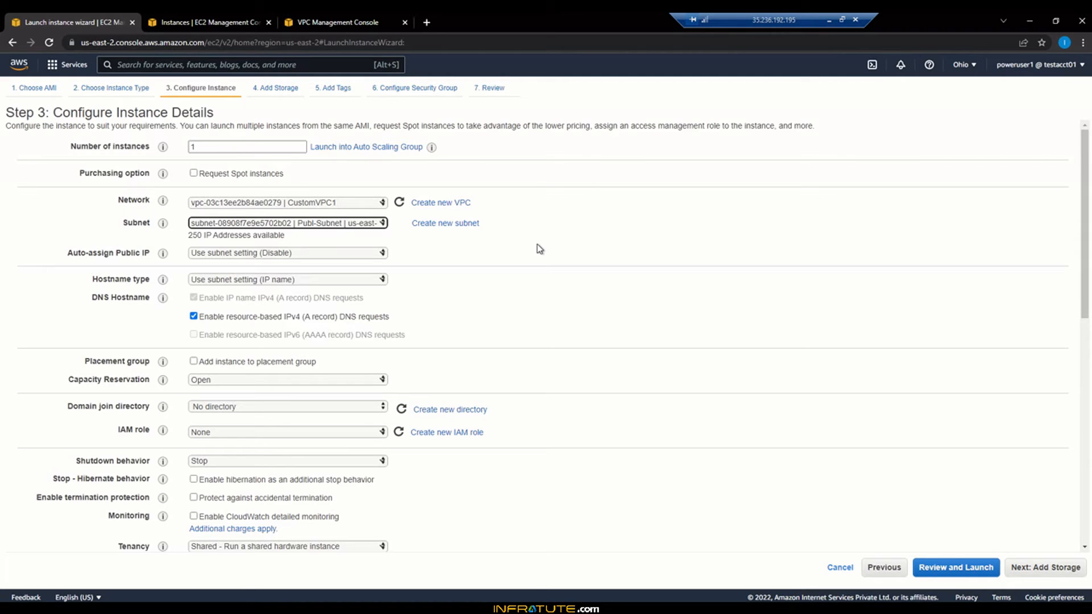
pyautogui.click(250, 256)
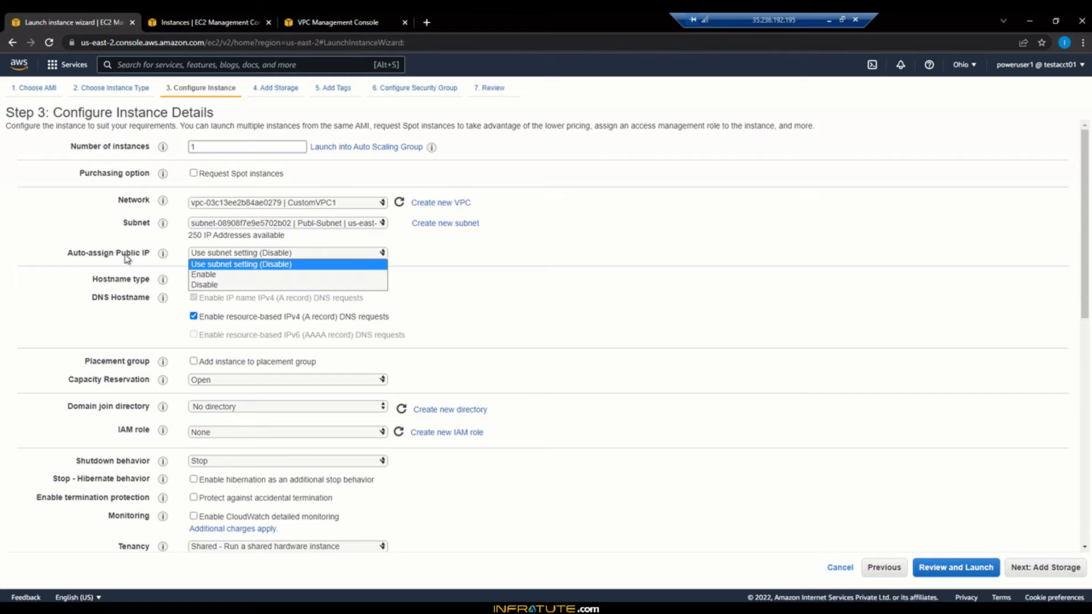
pyautogui.click(225, 276)
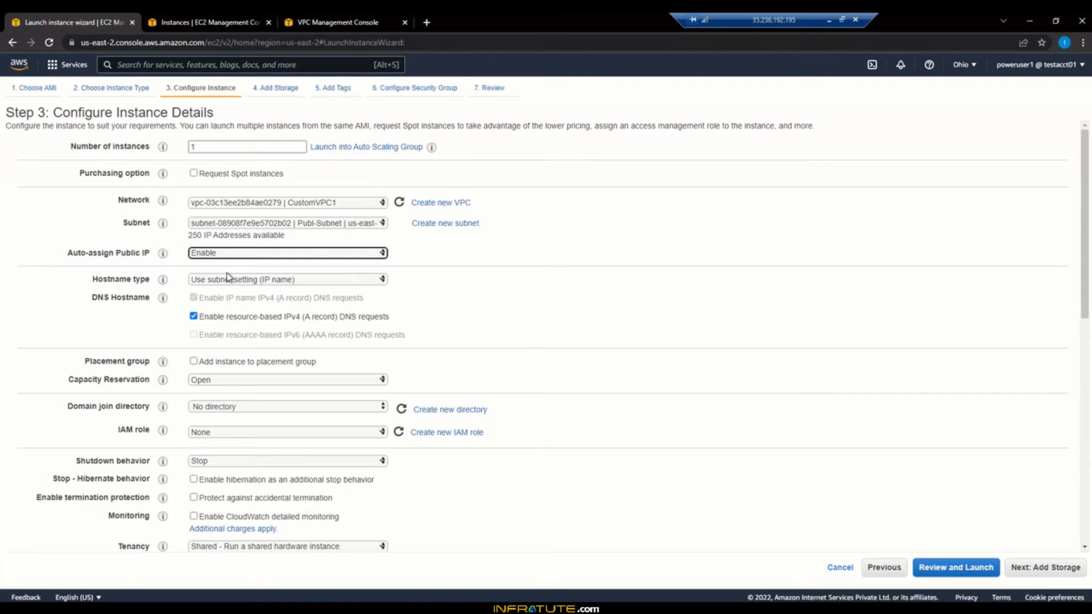
# Keep the default 8 GiB magnetic root volume, add no tags and proceed to the security group configuration
pyautogui.click(1026, 568)
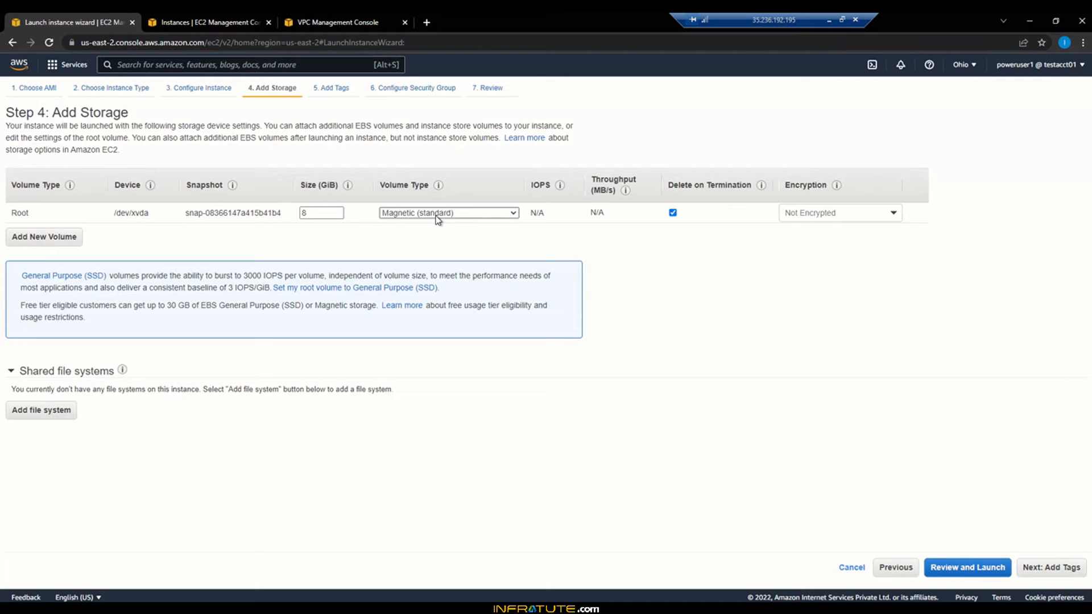
pyautogui.click(1046, 568)
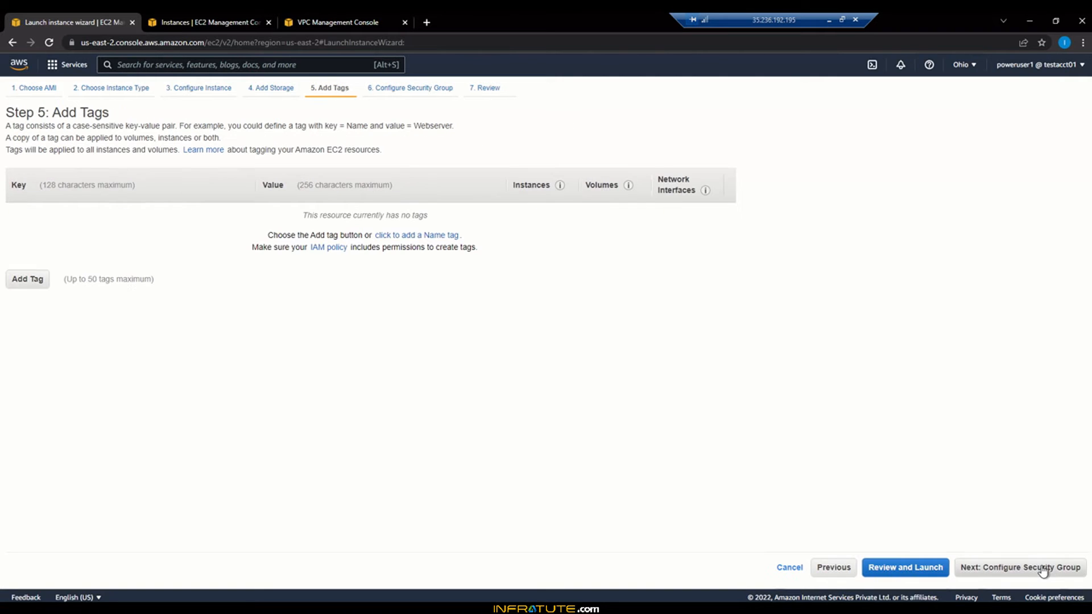
pyautogui.click(996, 574)
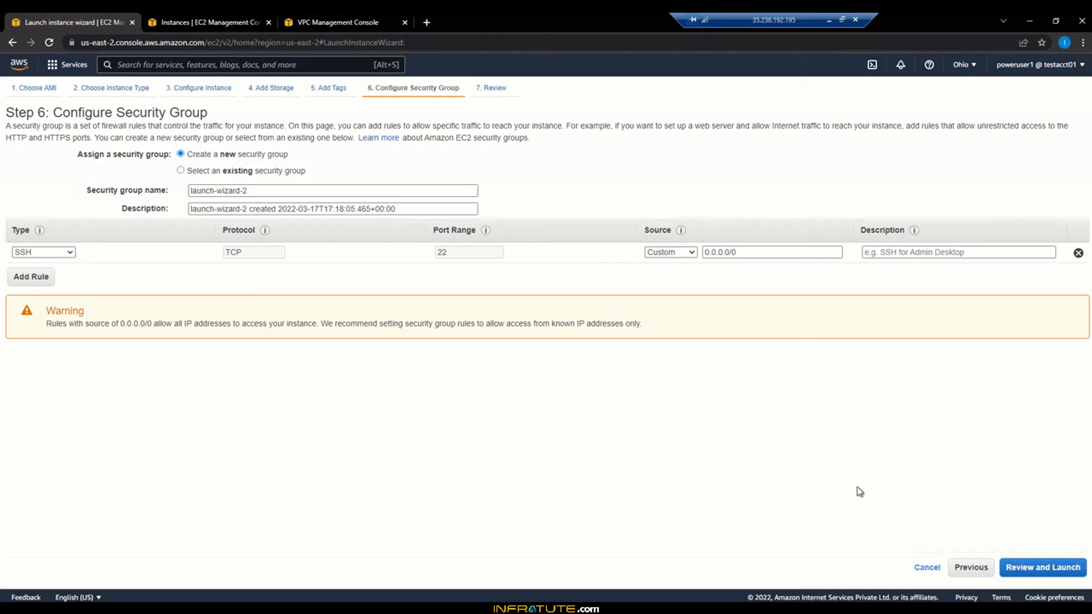
# Create a new security group for the instance and name it NAT-SG
pyautogui.click(254, 172)
pyautogui.click(254, 158)
pyautogui.moveTo(246, 193); pyautogui.dragTo(159, 193)
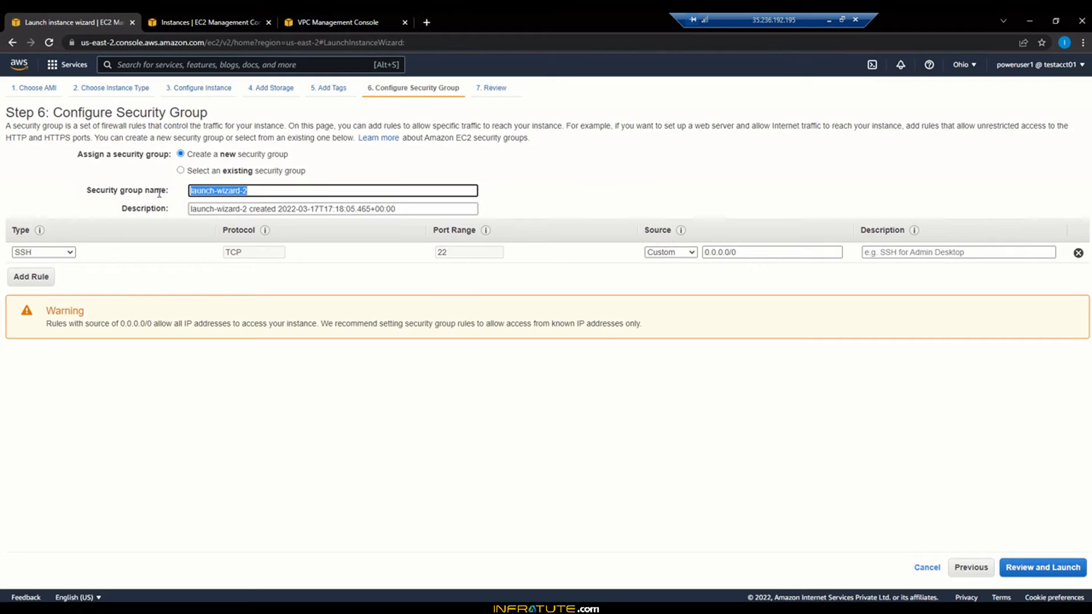
pyautogui.write('NAT-SG')
pyautogui.press('BackSpace')
pyautogui.press('BackSpace')
pyautogui.press('BackSpace')
pyautogui.write('-SG')
# Add an inbound HTTP rule to the NAT-SG security group
pyautogui.click(31, 277)
pyautogui.click(30, 274)
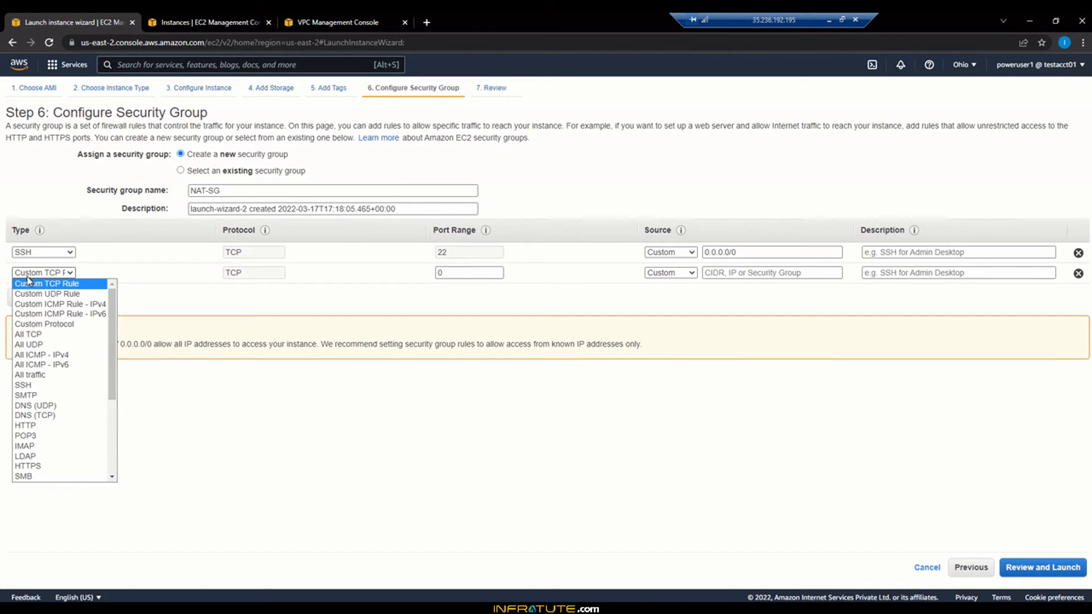
pyautogui.click(43, 426)
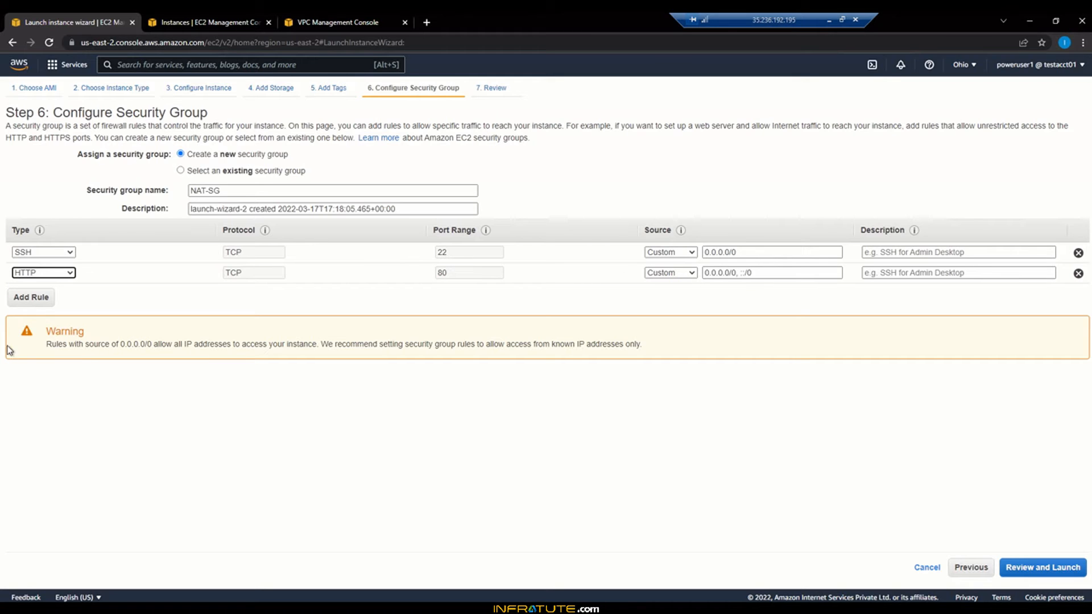
# Add an inbound HTTPS rule to the NAT-SG security group
pyautogui.click(40, 301)
pyautogui.click(60, 293)
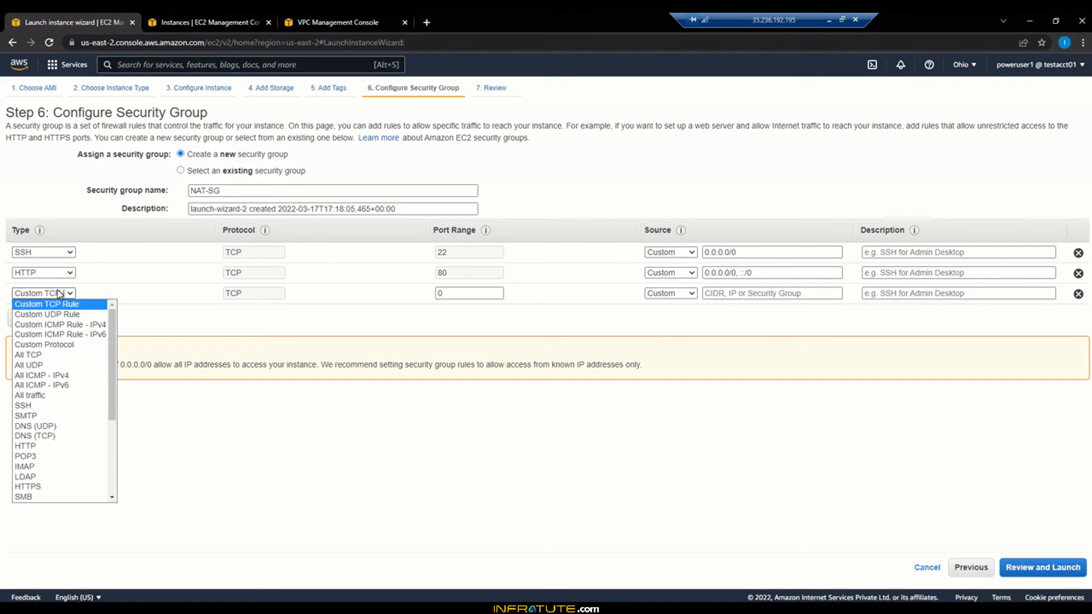
pyautogui.press('h')
pyautogui.scroll(-3, 79, 416)
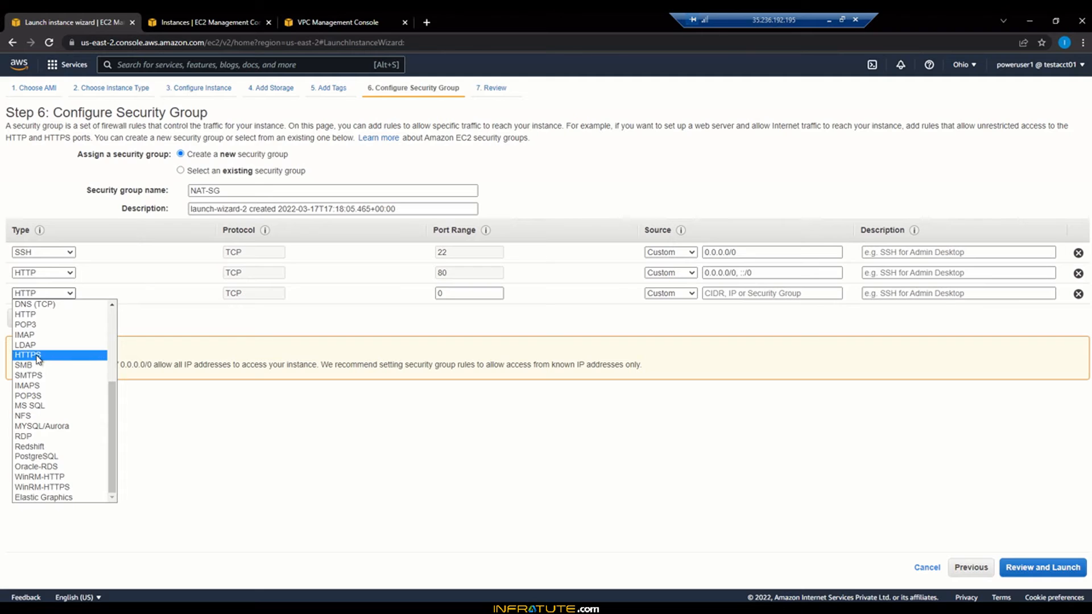
pyautogui.click(39, 356)
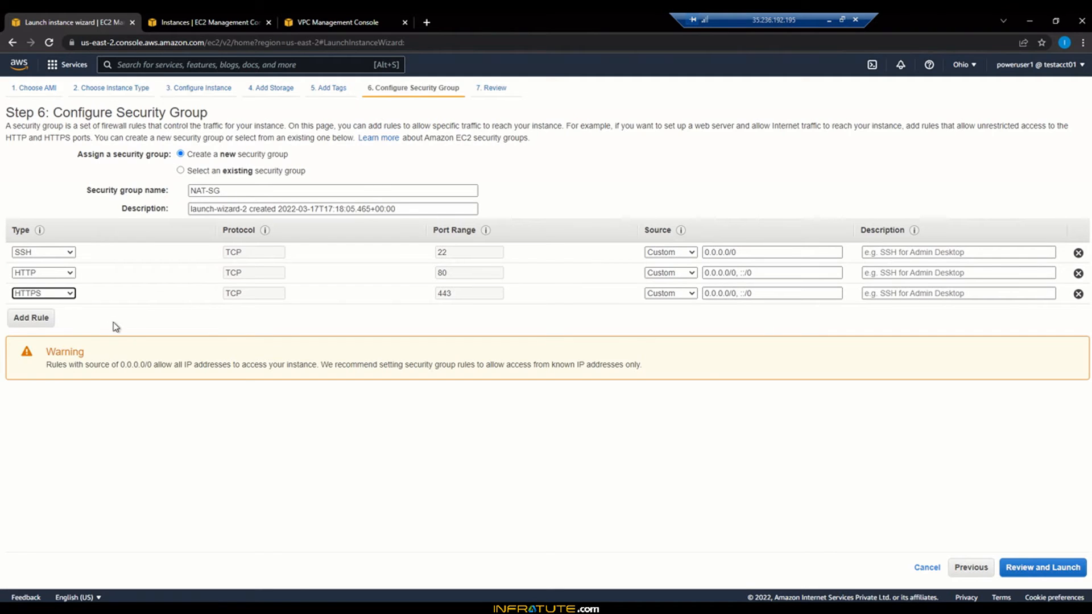
# Add an inbound All ICMP - IPv4 rule to NAT-SG with its source set to Anywhere
pyautogui.click(36, 318)
pyautogui.click(46, 315)
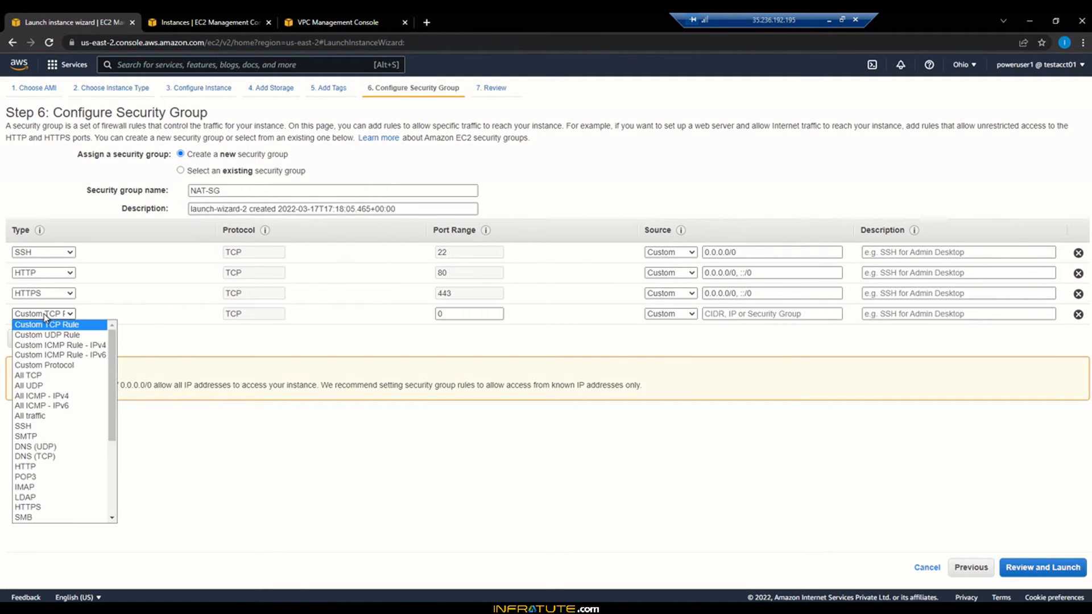
pyautogui.press('i')
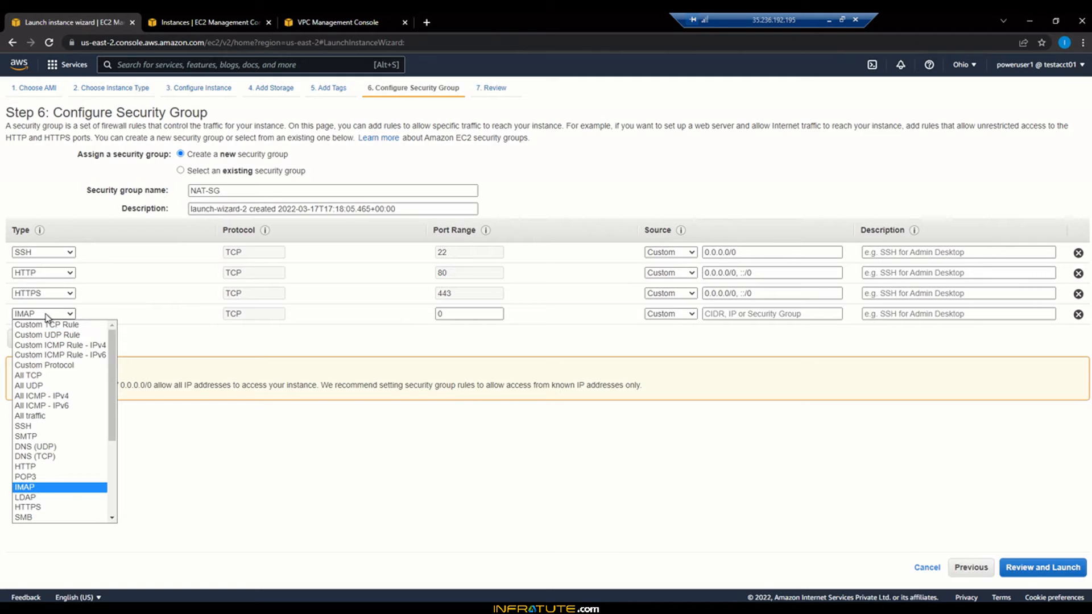
pyautogui.click(60, 396)
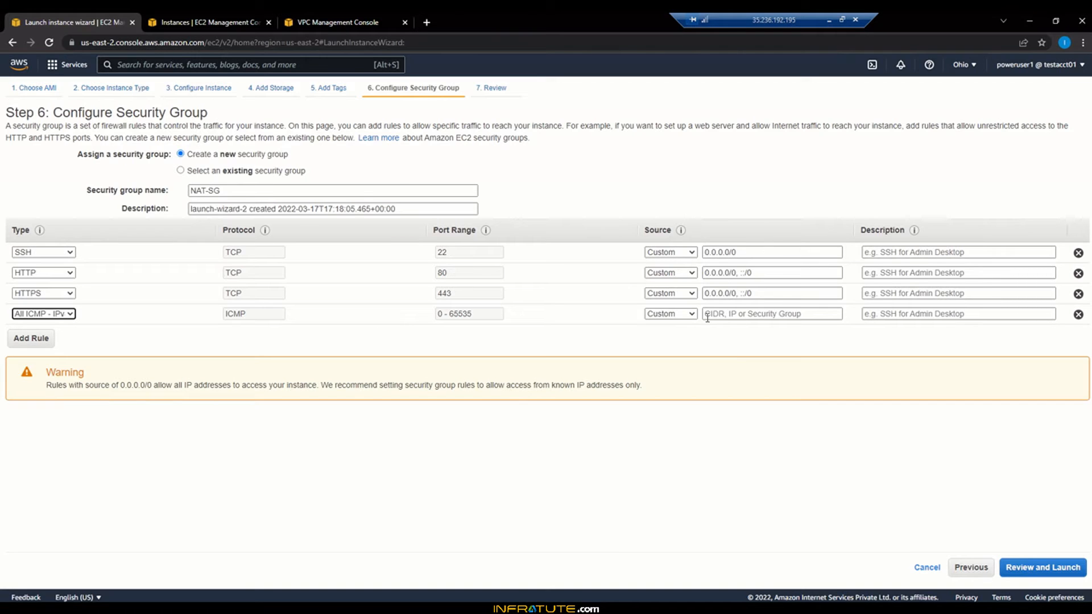
pyautogui.click(689, 314)
pyautogui.click(668, 334)
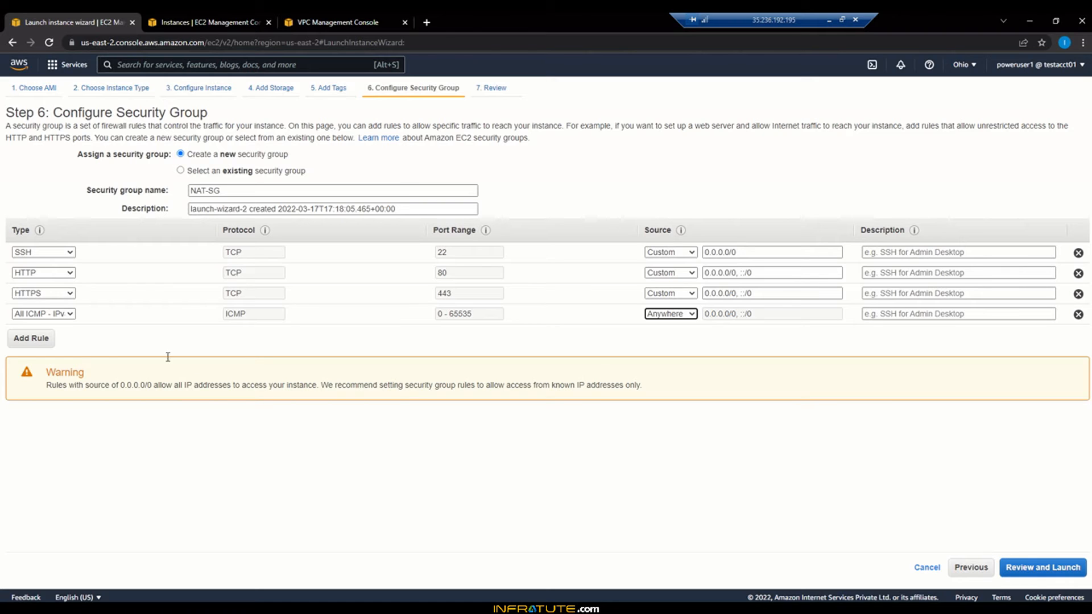
pyautogui.click(1046, 568)
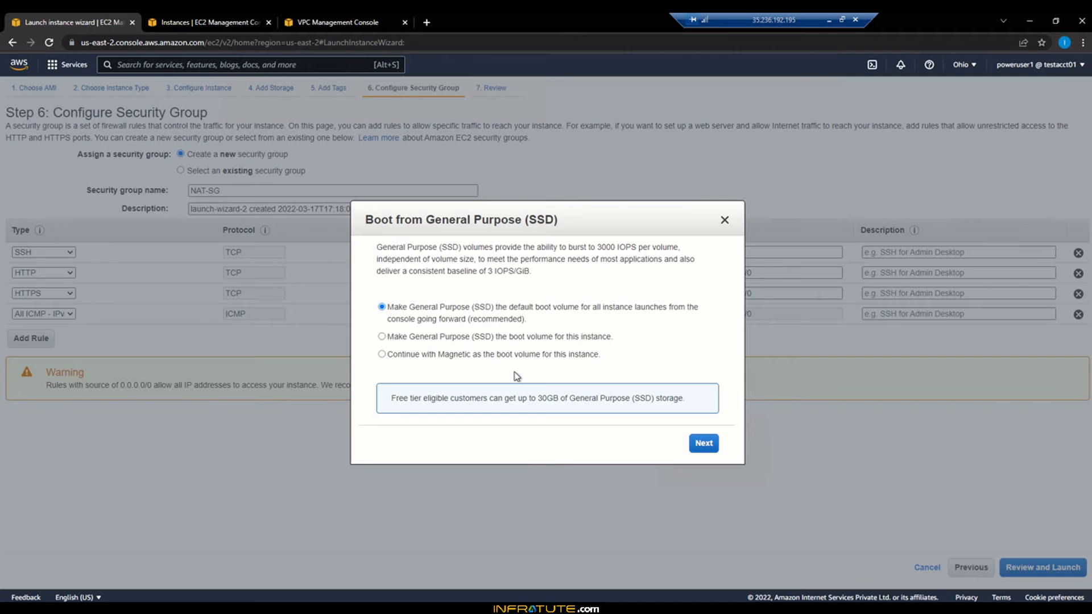
pyautogui.click(470, 356)
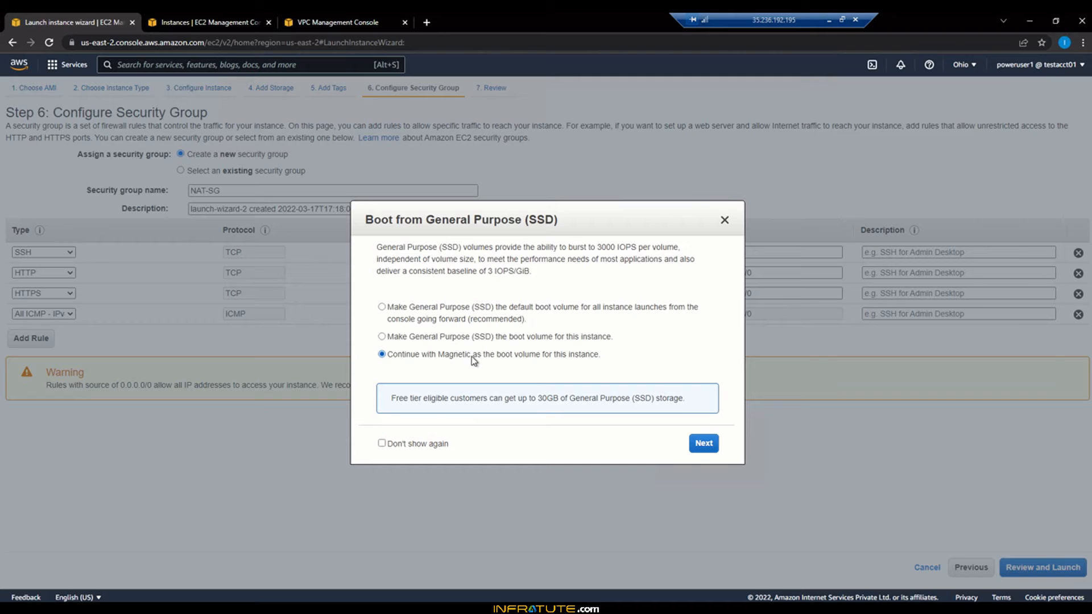
pyautogui.click(534, 339)
pyautogui.click(724, 220)
# Go back to the storage settings, change the root volume type to General Purpose SSD (gp2) and return to the security group configuration
pyautogui.click(970, 568)
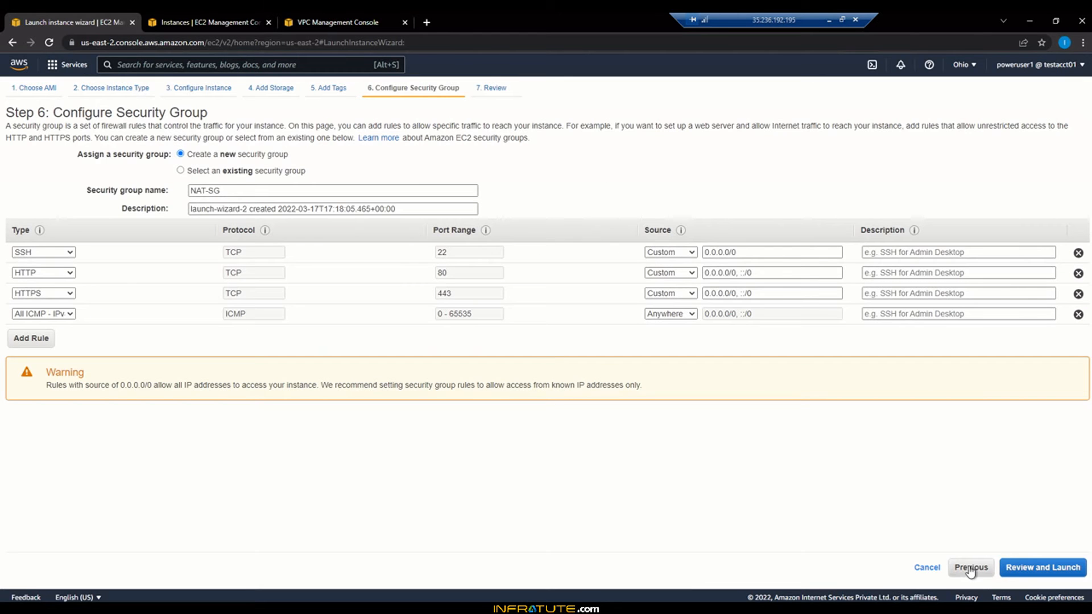
pyautogui.click(836, 568)
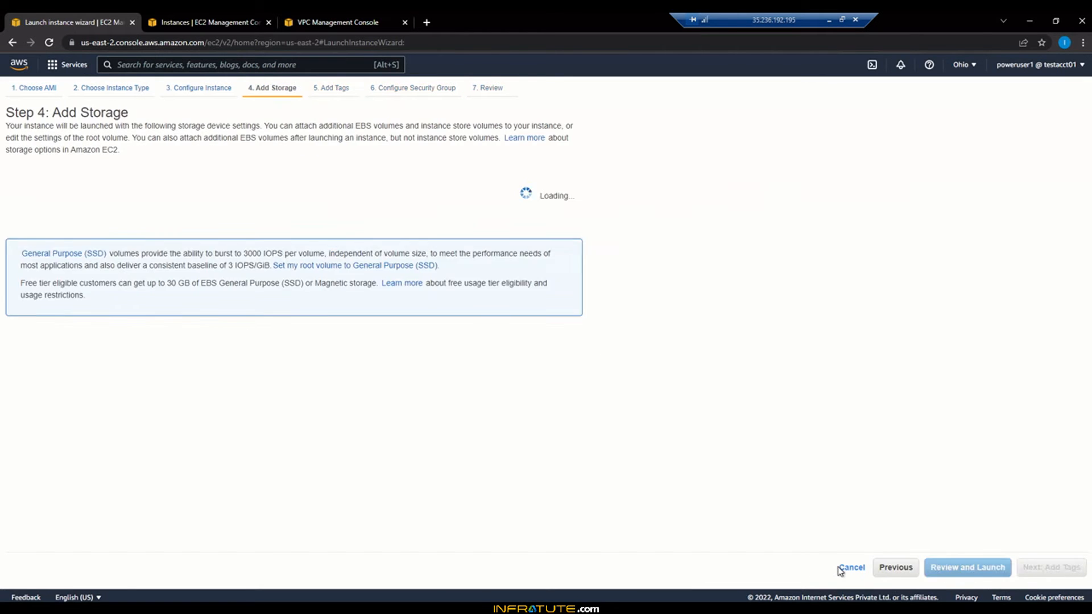
pyautogui.click(458, 213)
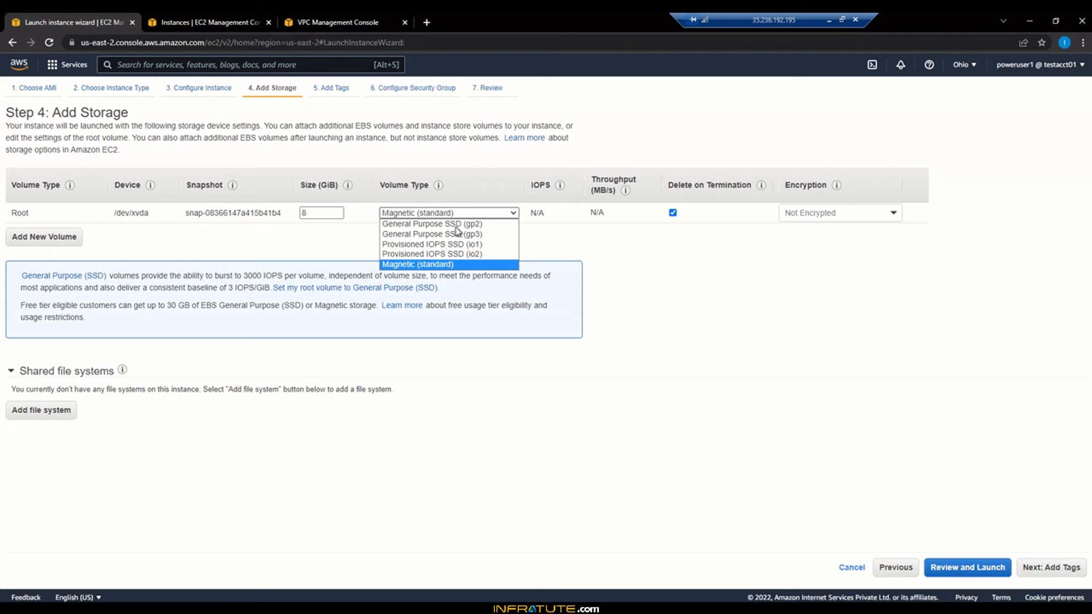
pyautogui.click(449, 235)
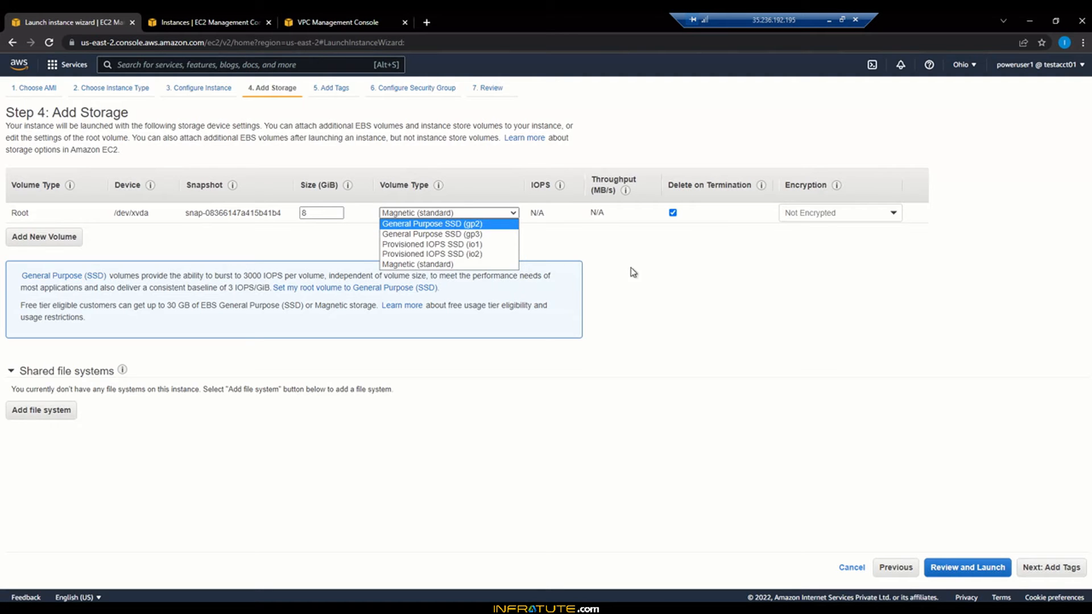
pyautogui.click(1052, 570)
pyautogui.click(1051, 575)
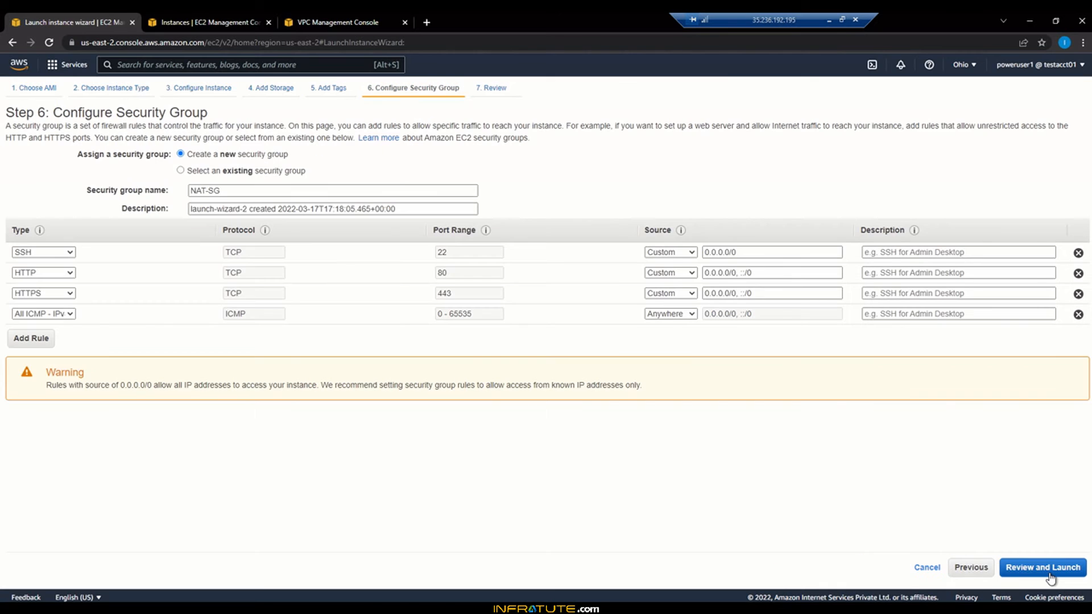
# Review the launch settings and launch the instance with the existing key pair AWS-KP-Ohio, acknowledging access to its private key file
pyautogui.click(1050, 575)
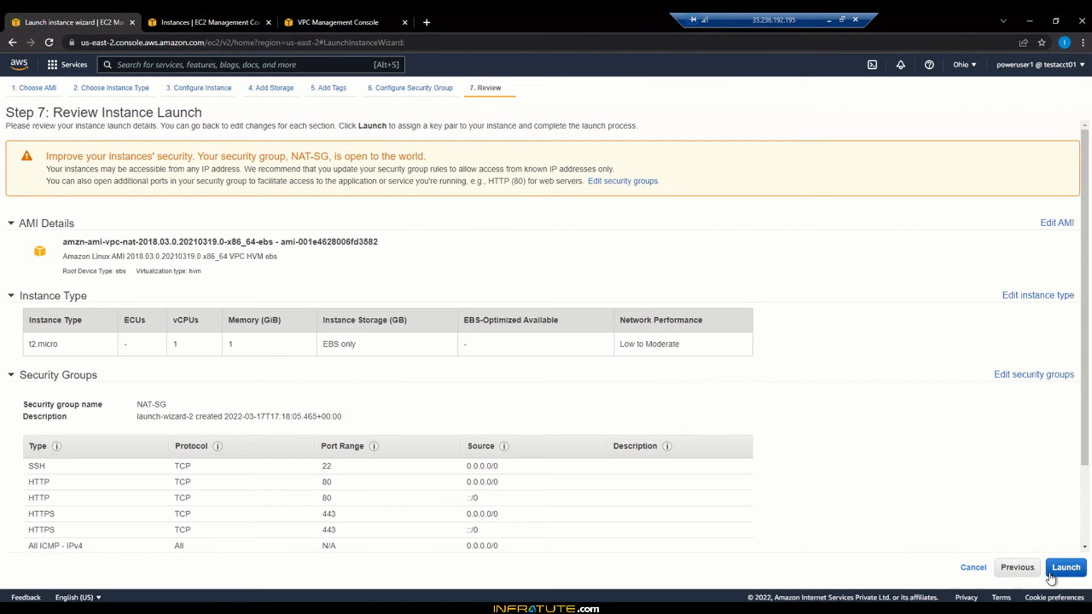
pyautogui.scroll(-2, 837, 459)
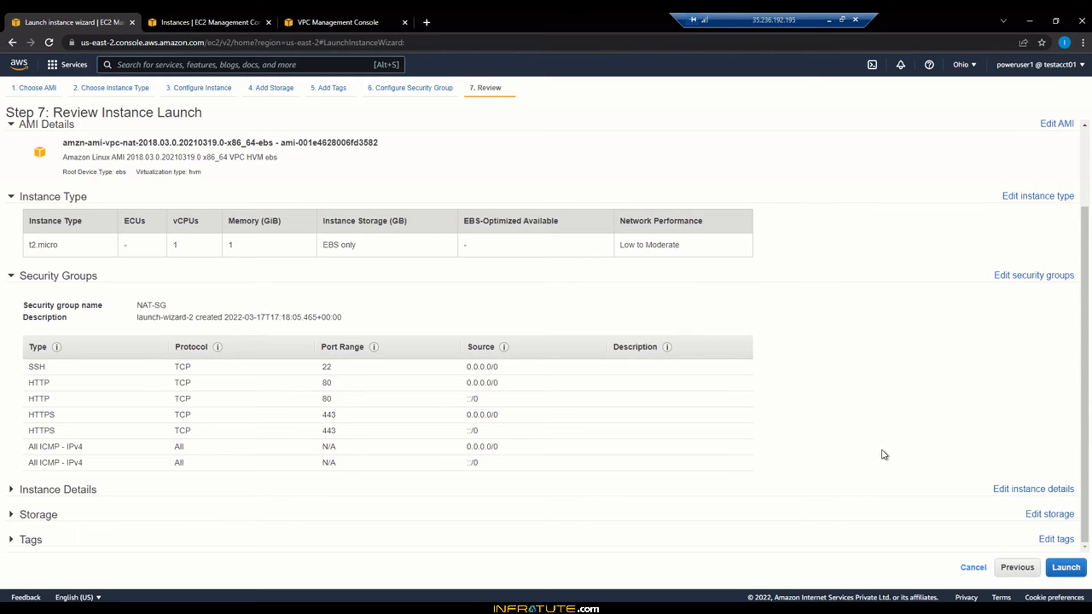
pyautogui.click(1075, 572)
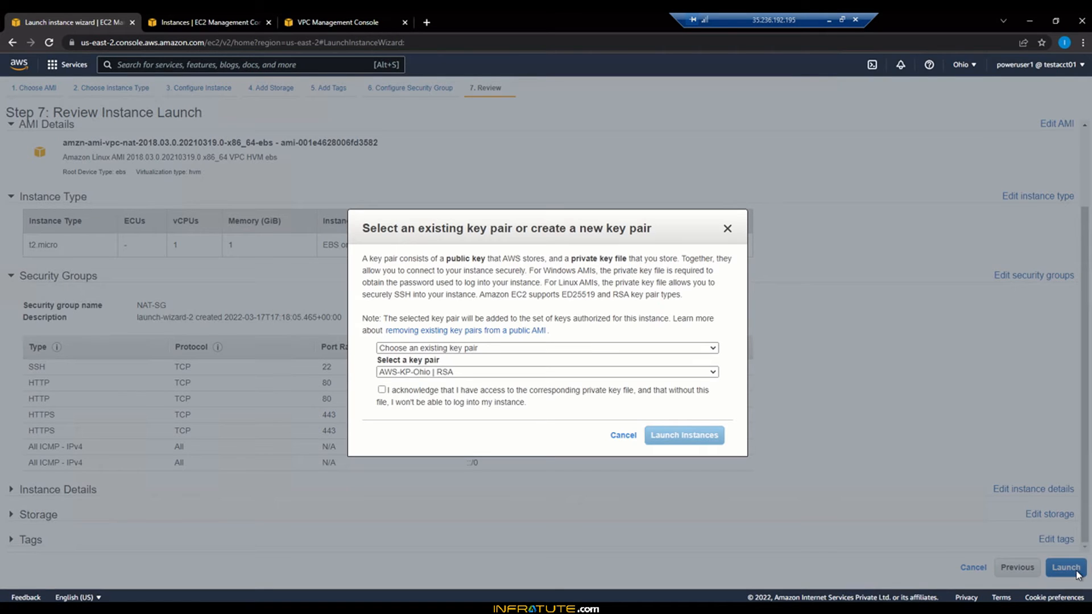
pyautogui.click(381, 391)
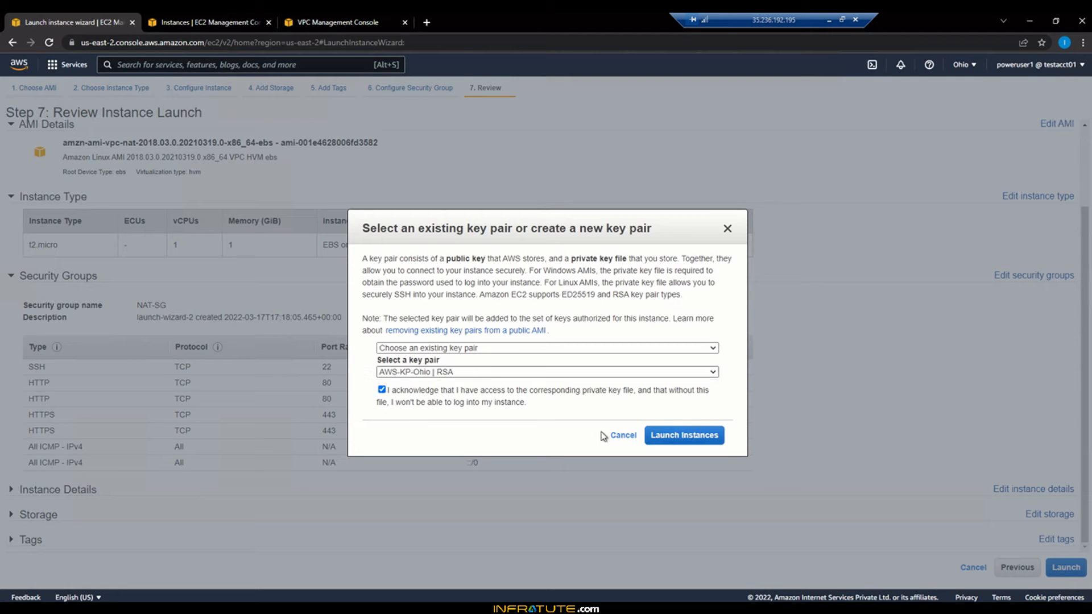
pyautogui.click(673, 439)
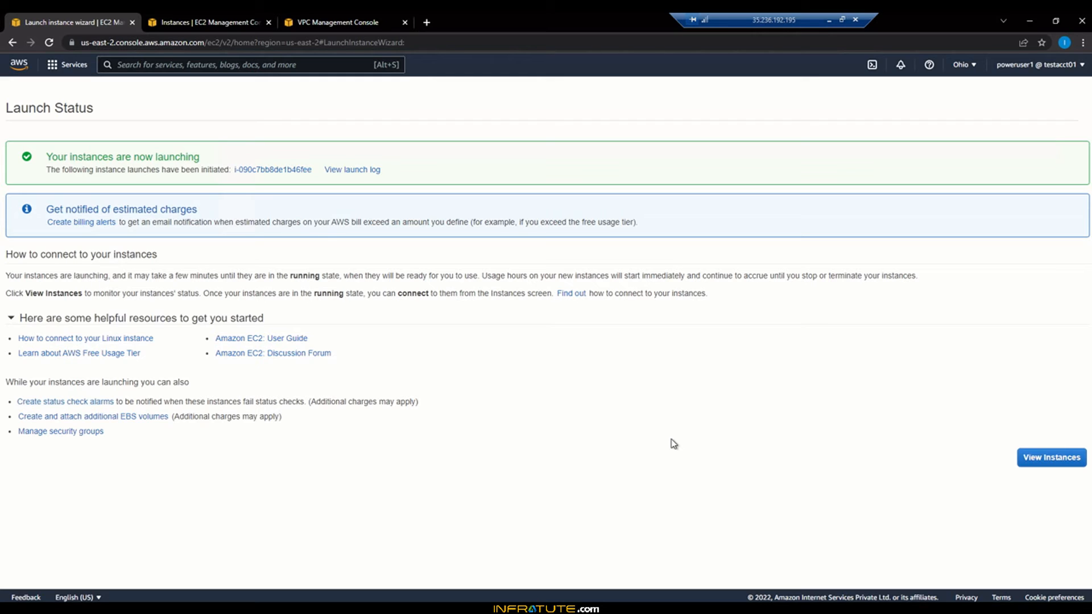
# Open the EC2 instances list and refresh it to find the newly launched instance
pyautogui.click(1041, 462)
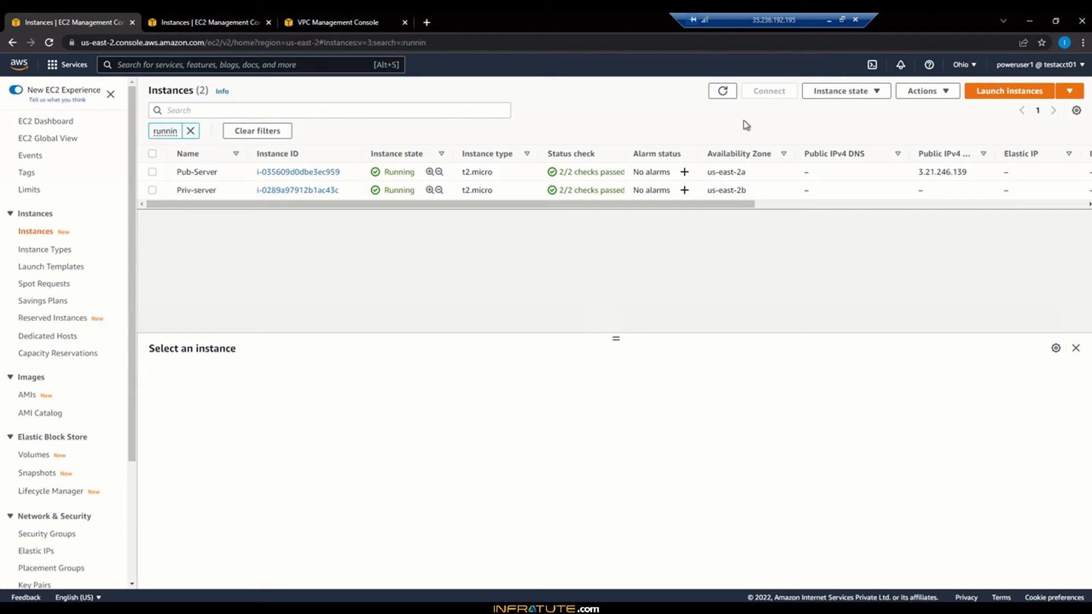
pyautogui.click(721, 93)
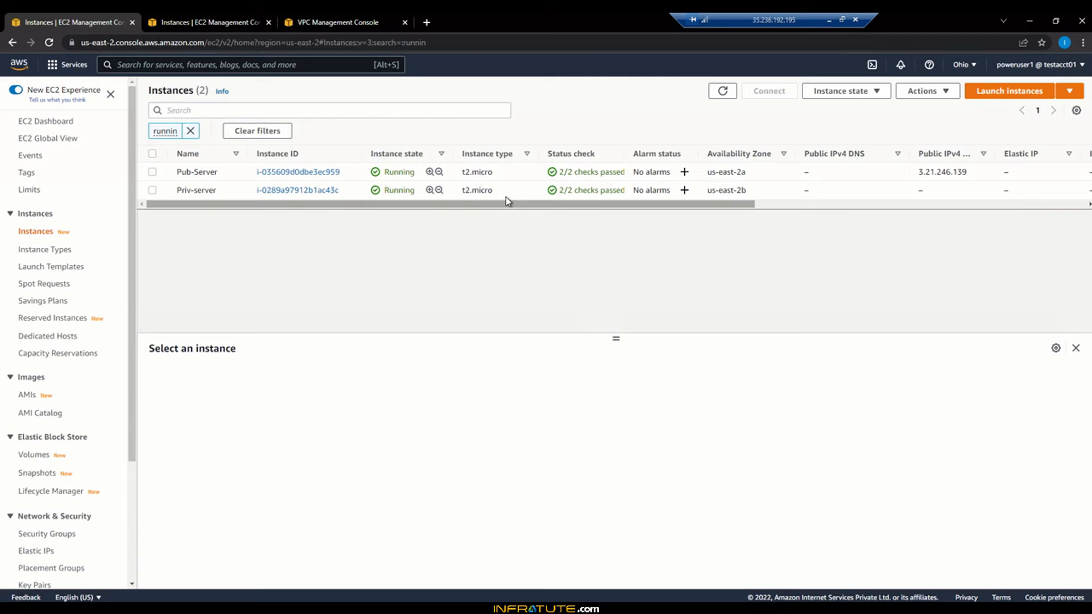
pyautogui.click(723, 92)
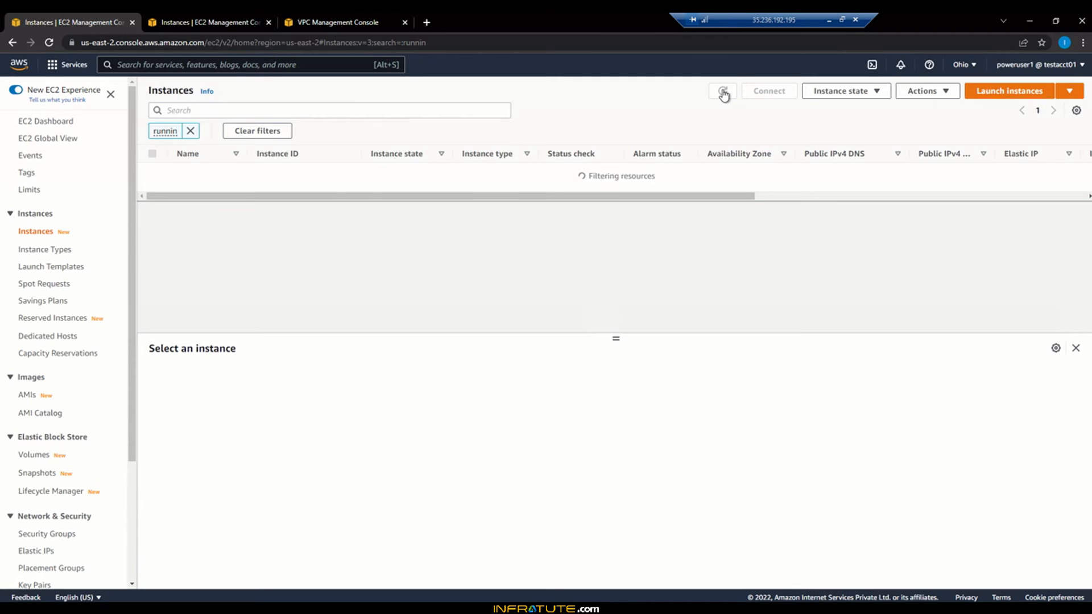
pyautogui.click(722, 92)
pyautogui.moveTo(615, 338); pyautogui.dragTo(618, 307)
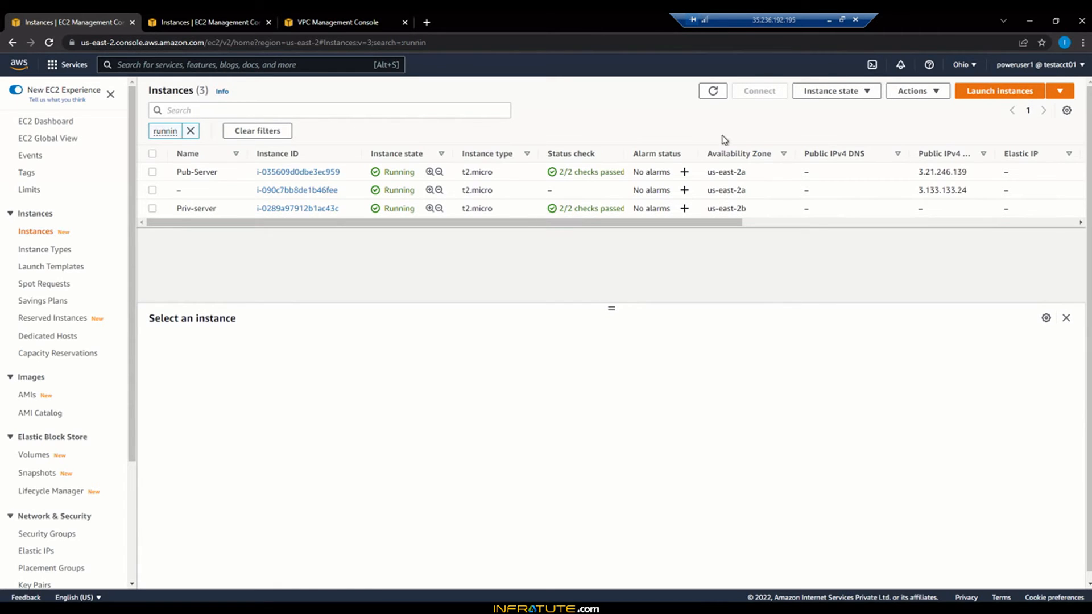
# Name the new unnamed instance NAT-instance1
pyautogui.click(188, 191)
pyautogui.click(237, 216)
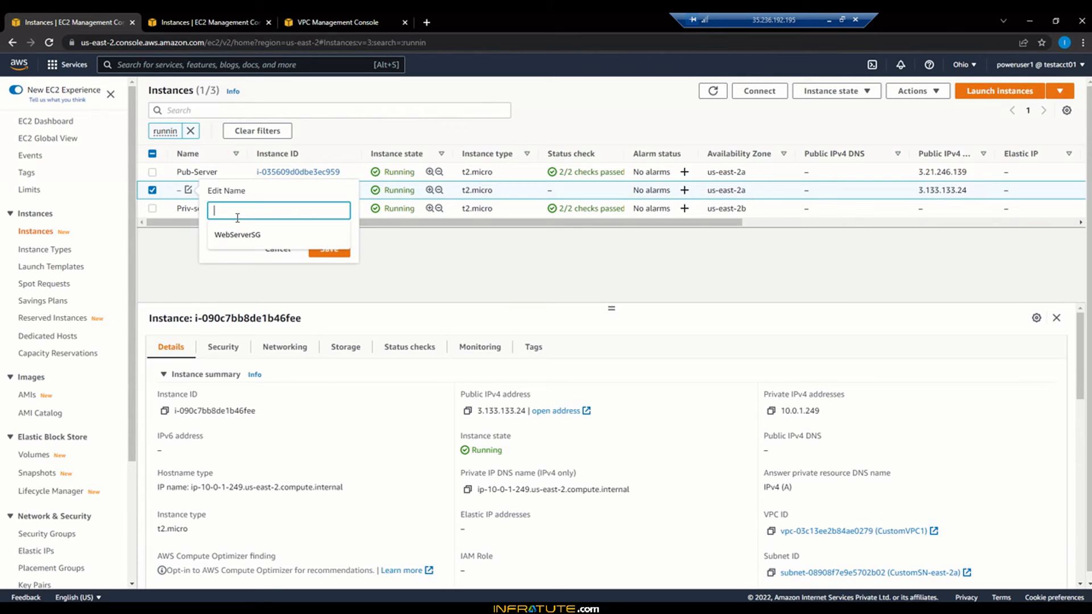
pyautogui.write('NAT-in')
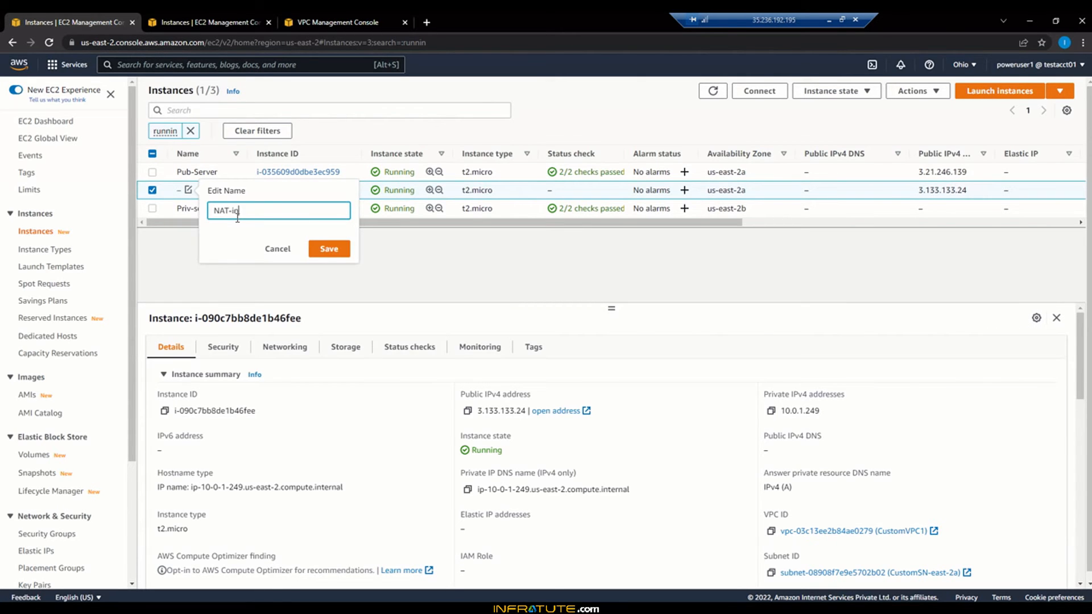
pyautogui.write('stance1')
pyautogui.click(330, 255)
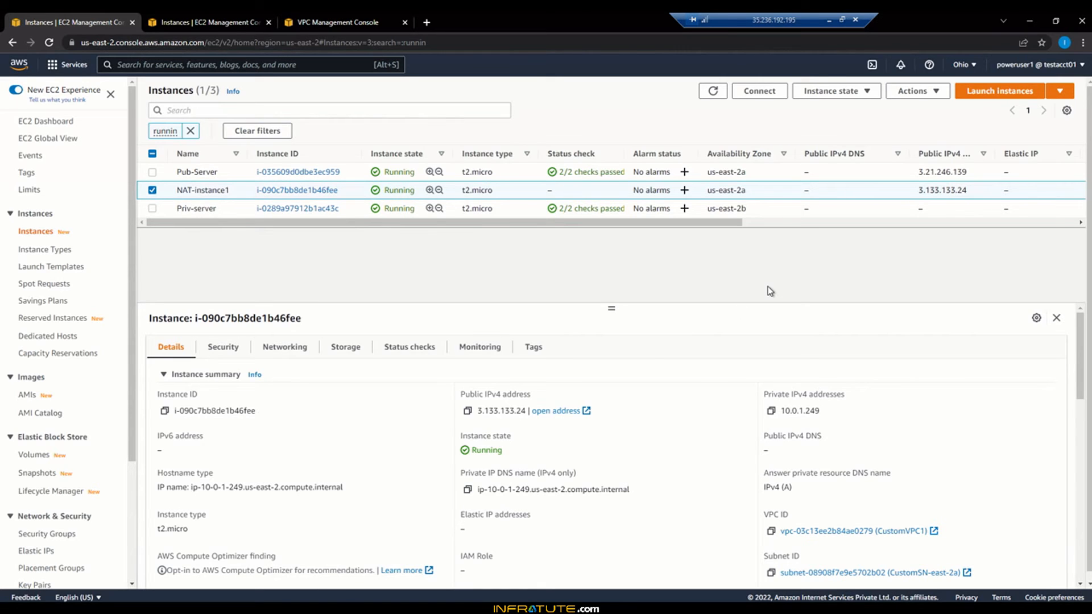
# Stop source / destination checking for NAT-instance1 and save the change
pyautogui.click(152, 190)
pyautogui.click(153, 190)
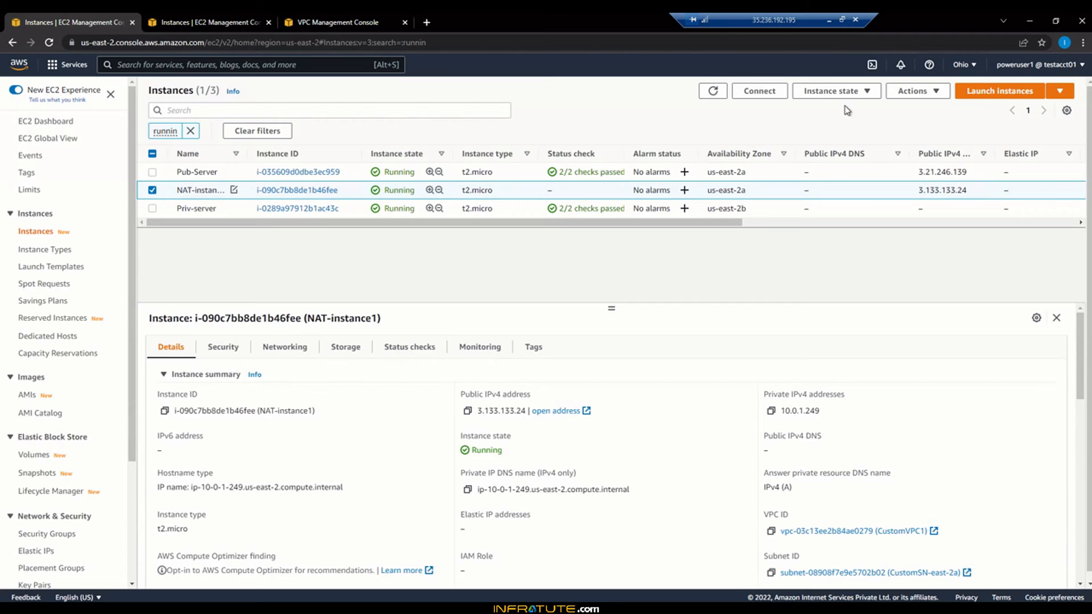
pyautogui.click(920, 92)
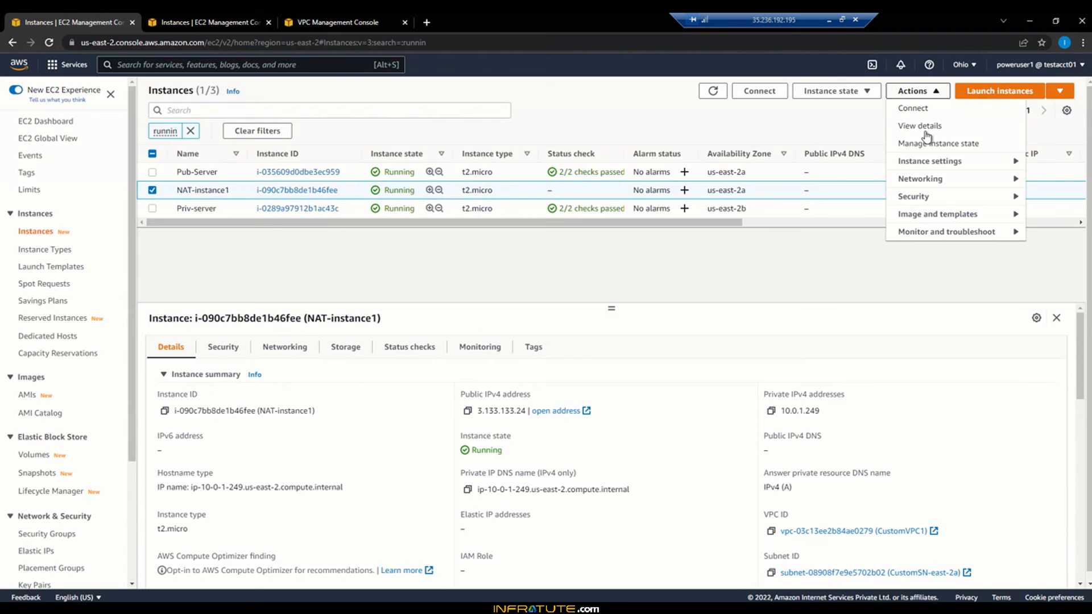
pyautogui.moveTo(925, 181)
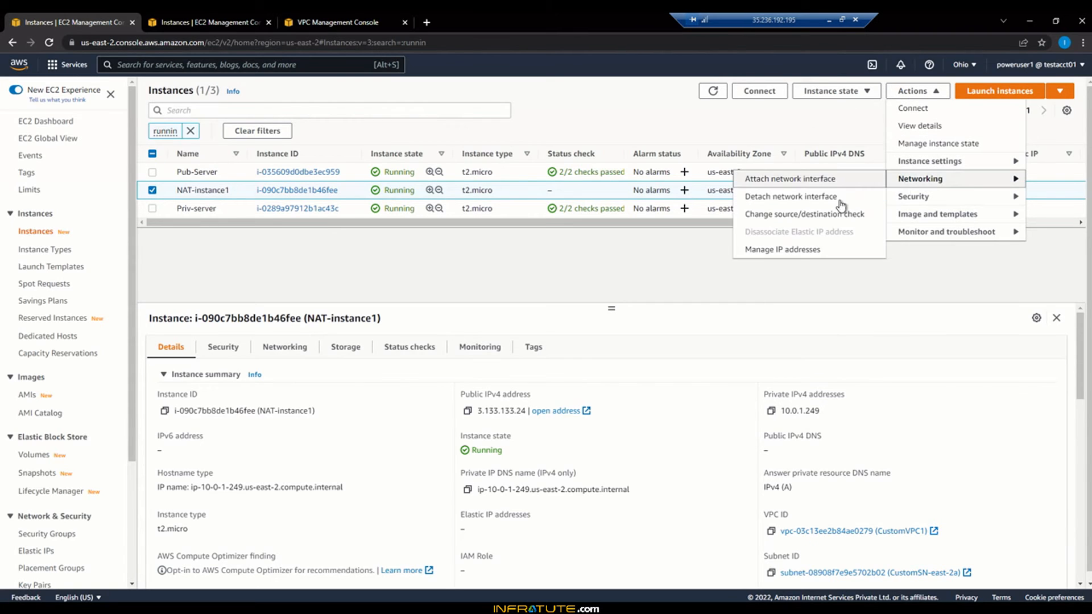
pyautogui.click(782, 217)
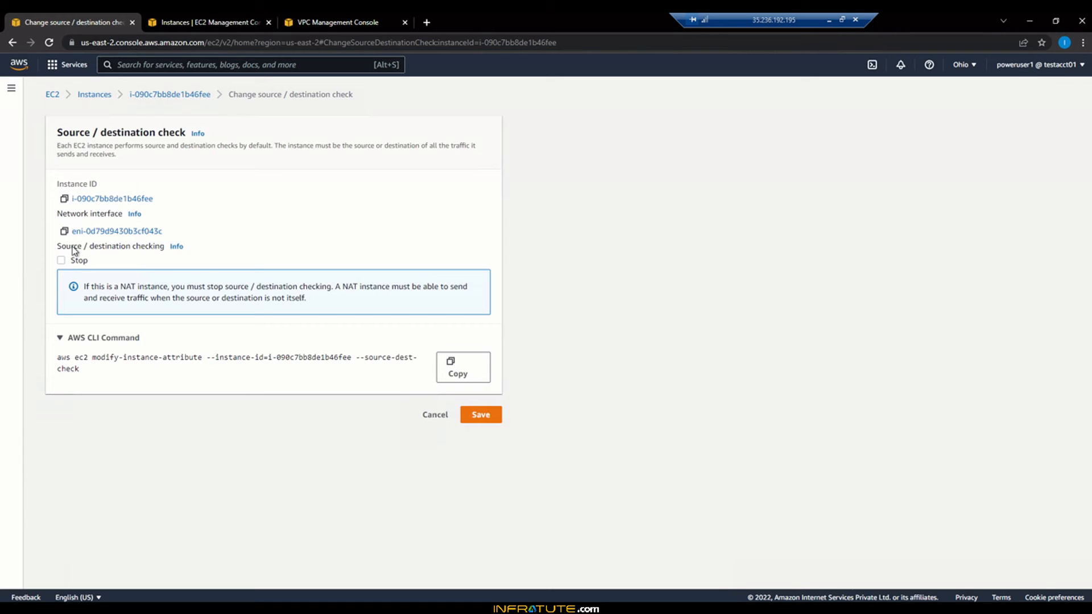
pyautogui.click(62, 261)
pyautogui.click(480, 415)
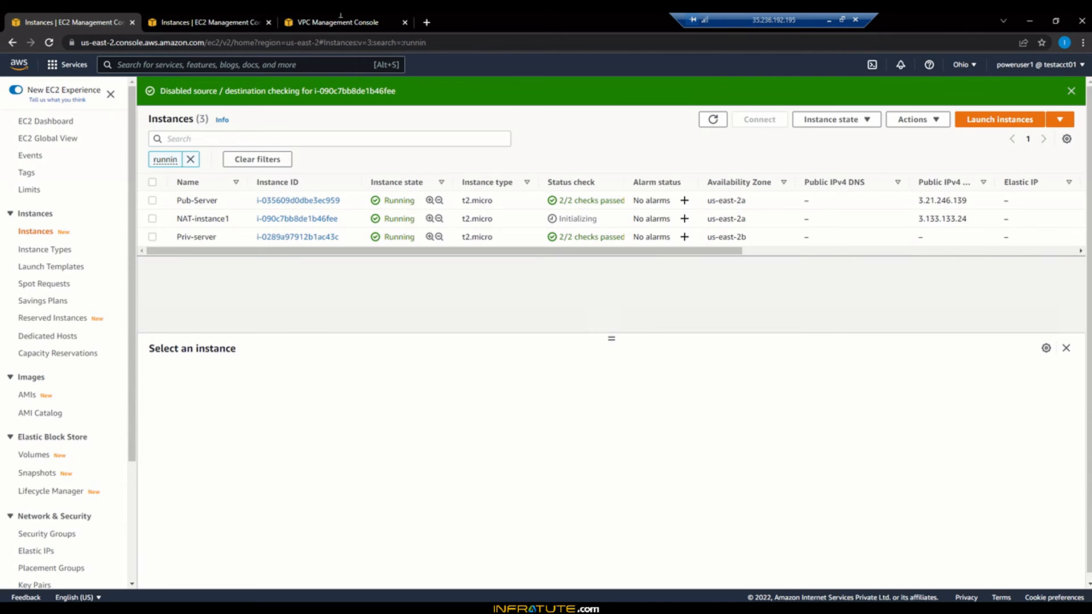
pyautogui.click(426, 22)
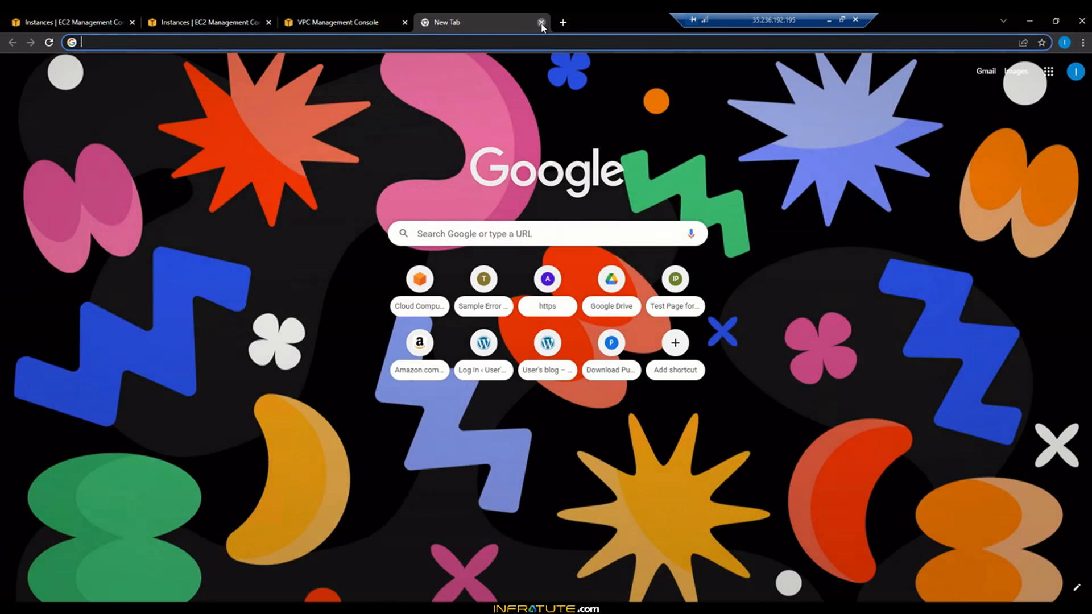
pyautogui.click(542, 23)
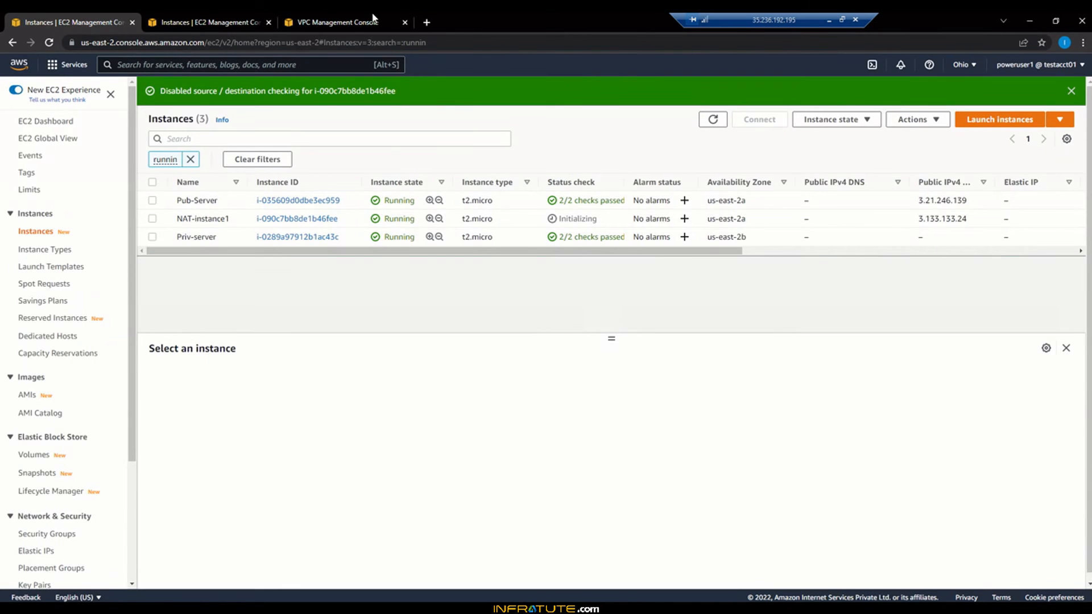
pyautogui.click(374, 19)
# Connect to Pub-Server through EC2 Instance Connect as ec2-user and bring up its terminal session
pyautogui.click(202, 18)
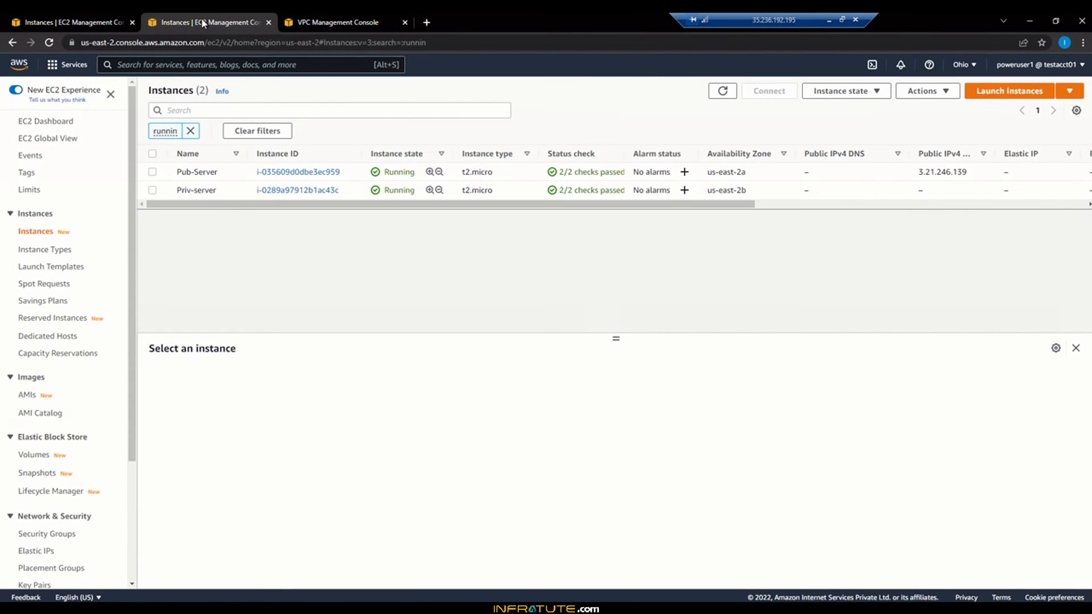
pyautogui.click(281, 172)
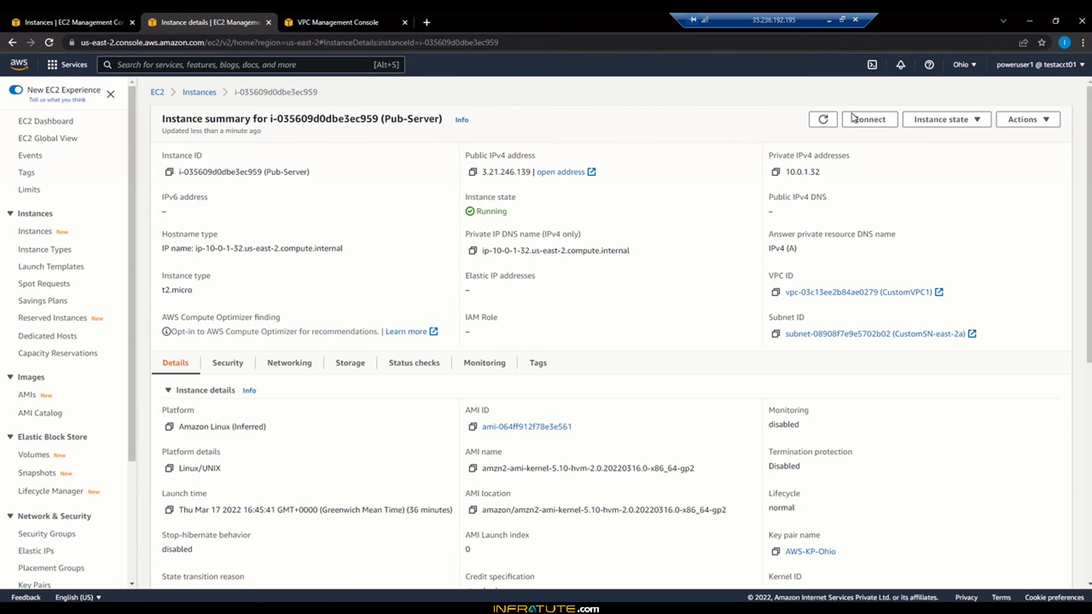
pyautogui.click(866, 119)
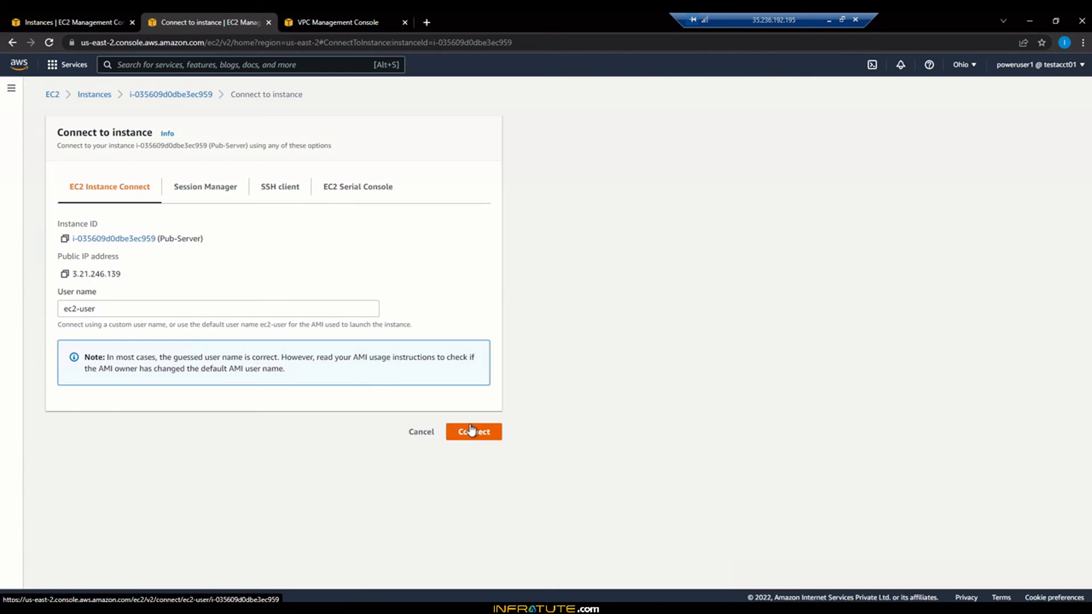
pyautogui.click(471, 430)
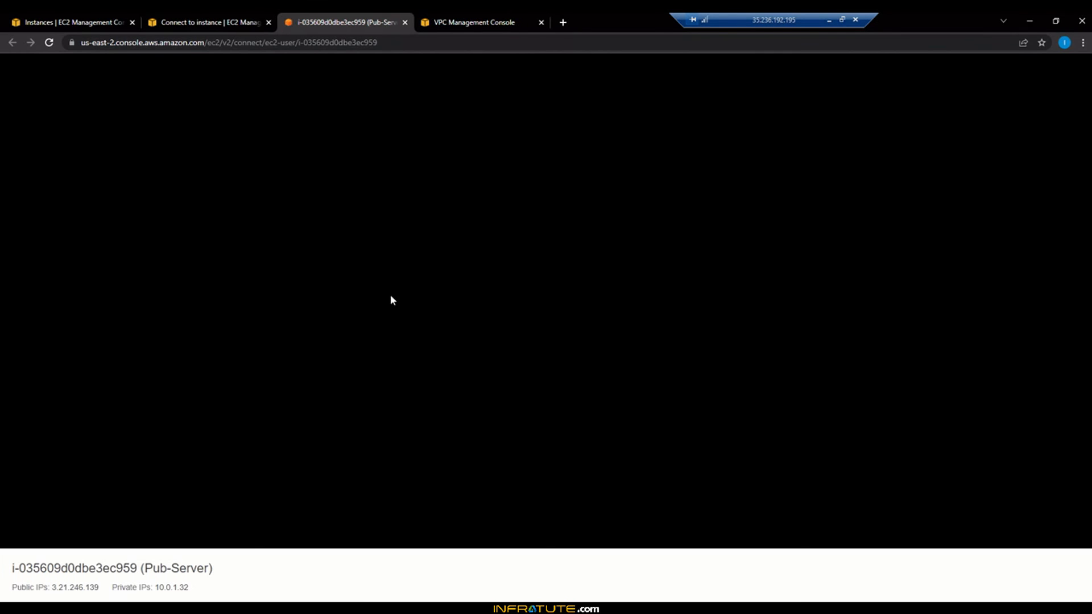
pyautogui.click(198, 21)
pyautogui.click(12, 42)
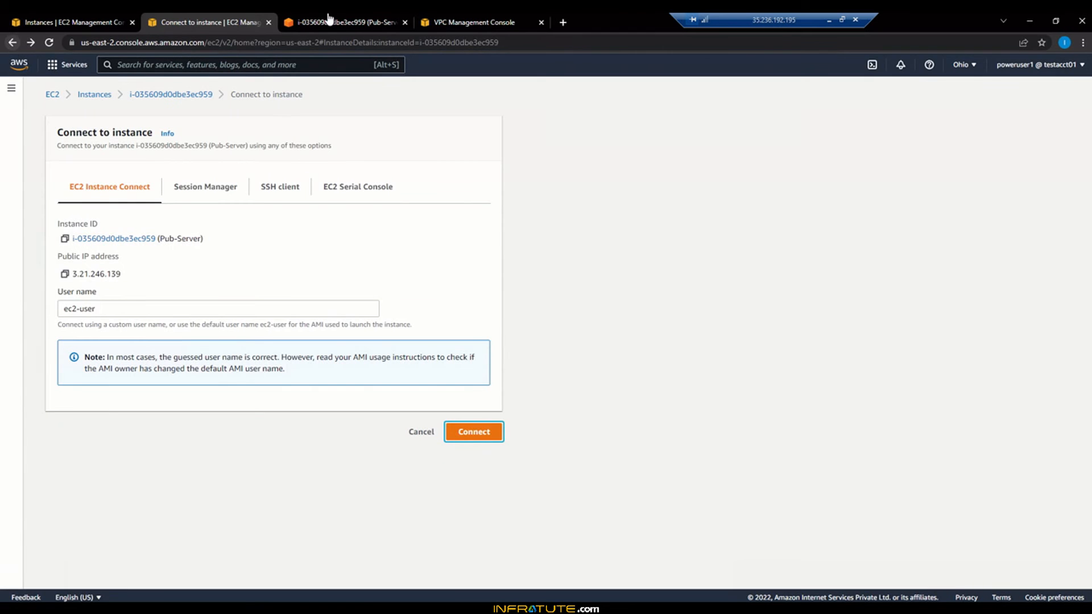
pyautogui.click(328, 19)
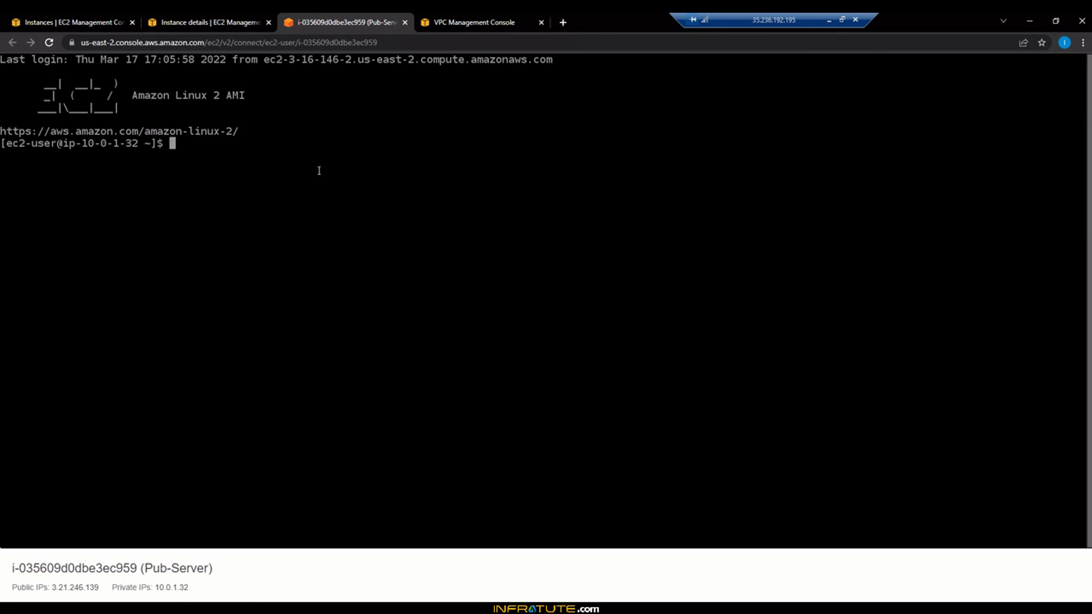
# Switch to a root shell on Pub-Server with sudo -s and clear the terminal
pyautogui.write('u')
pyautogui.press('BackSpace')
pyautogui.write('sudo -s')
pyautogui.press('Return')
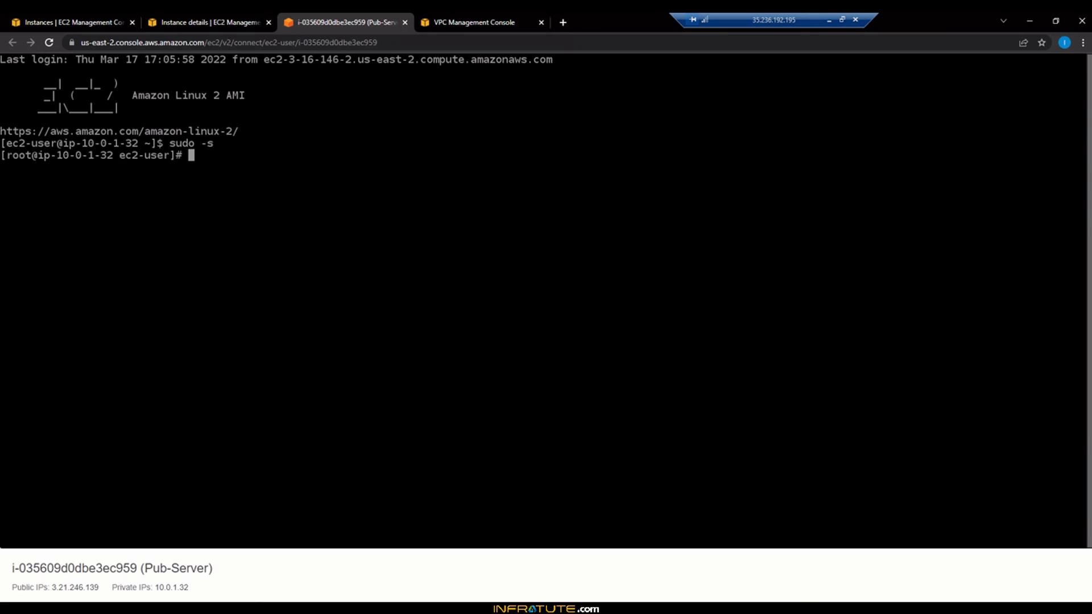
pyautogui.write('clear')
pyautogui.press('Return')
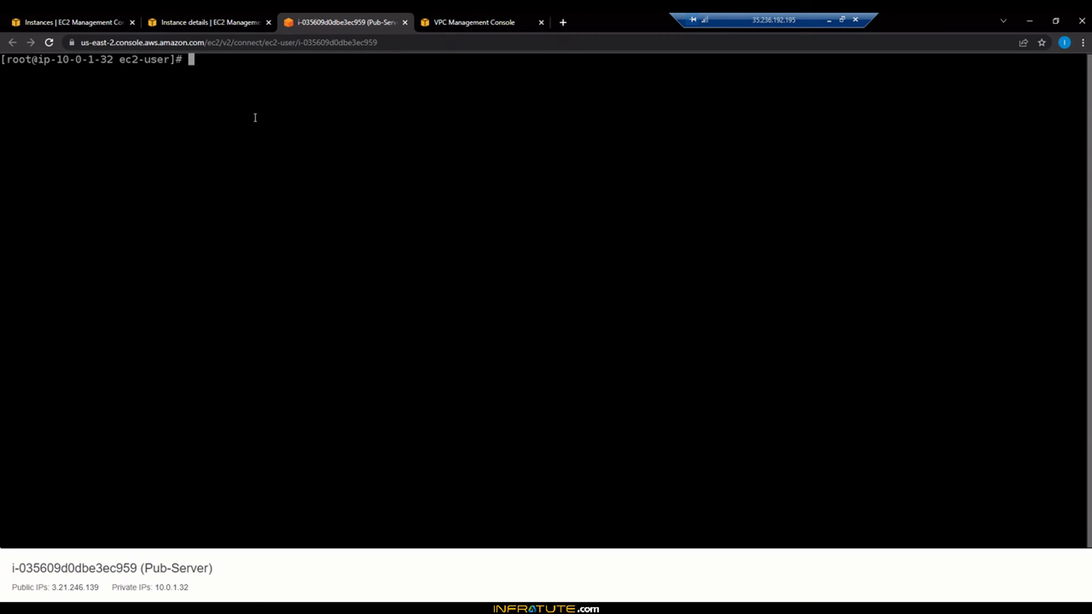
# List the home directory with ls and ls -lrt to check the key file and its owner permissions
pyautogui.write('ls')
pyautogui.press('Return')
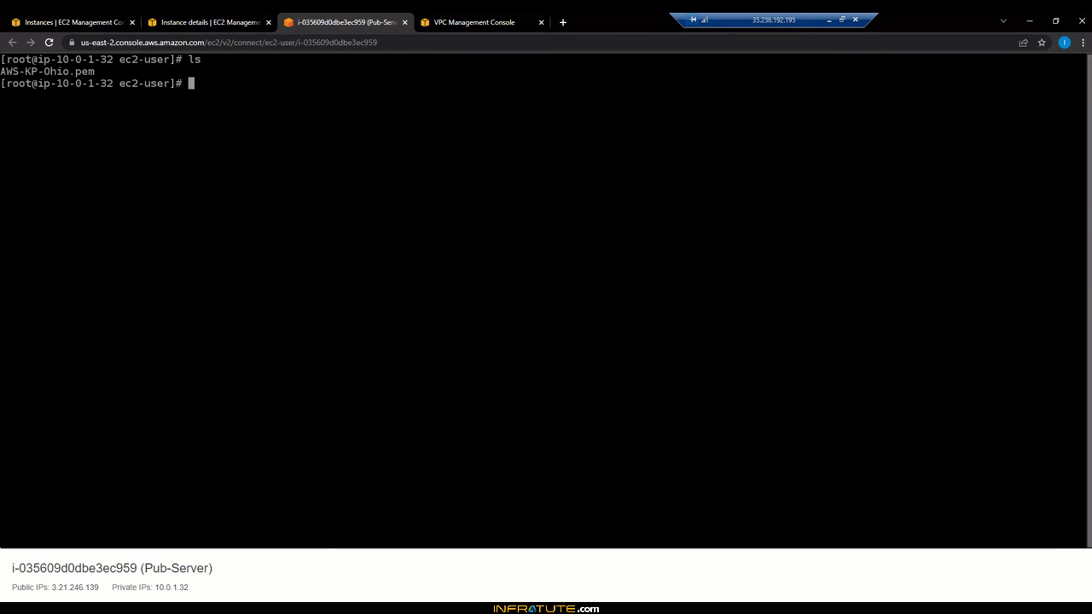
pyautogui.write('ls -lrt')
pyautogui.press('Return')
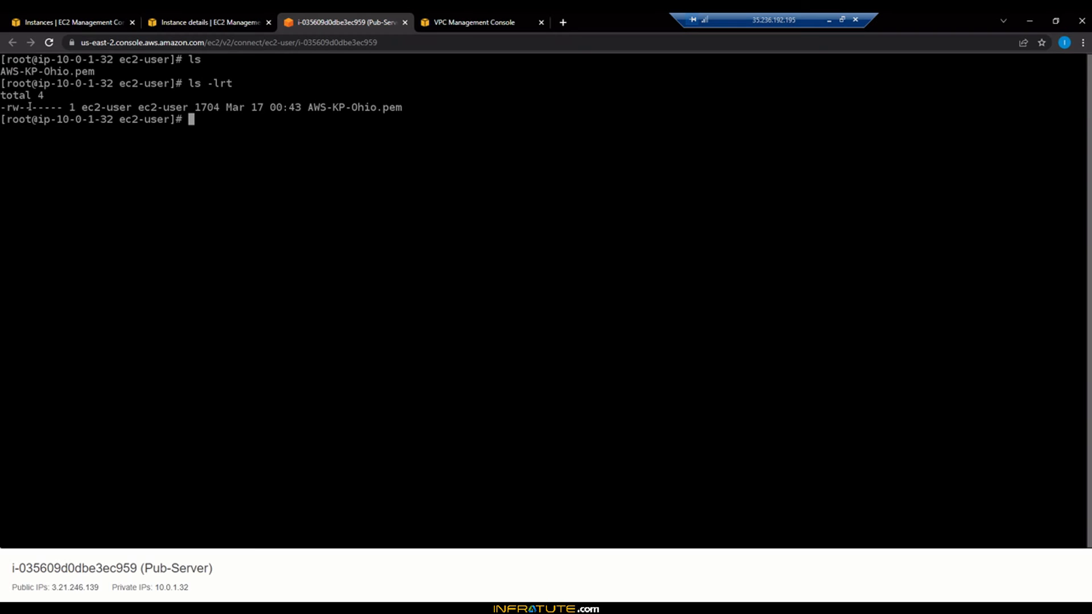
pyautogui.moveTo(7, 107); pyautogui.dragTo(23, 107)
# Open the Priv-server instance's details from the instances list and copy its private IPv4 address
pyautogui.click(245, 21)
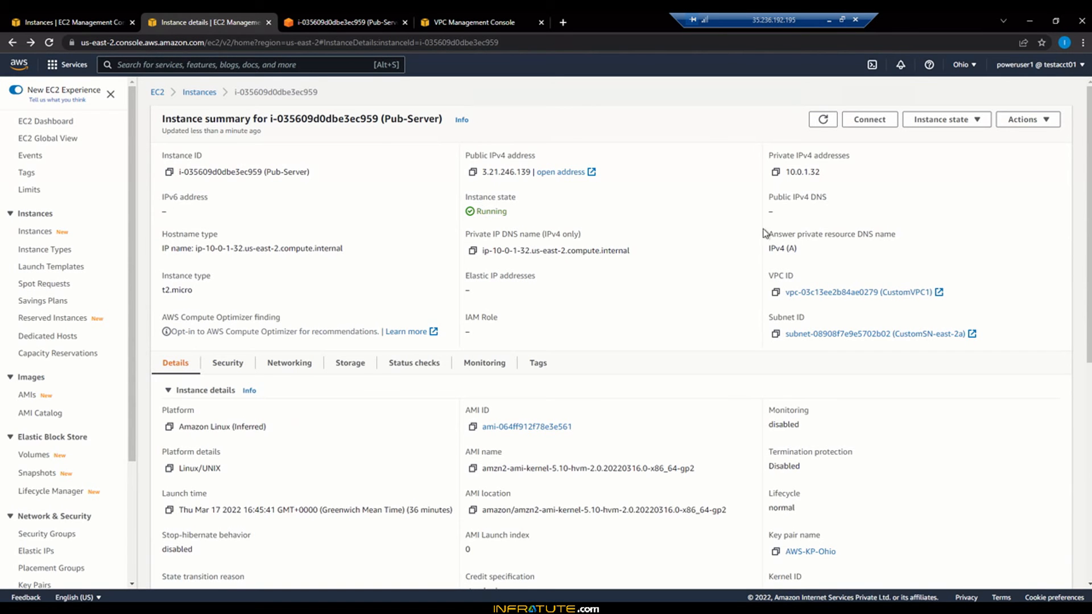
pyautogui.click(188, 92)
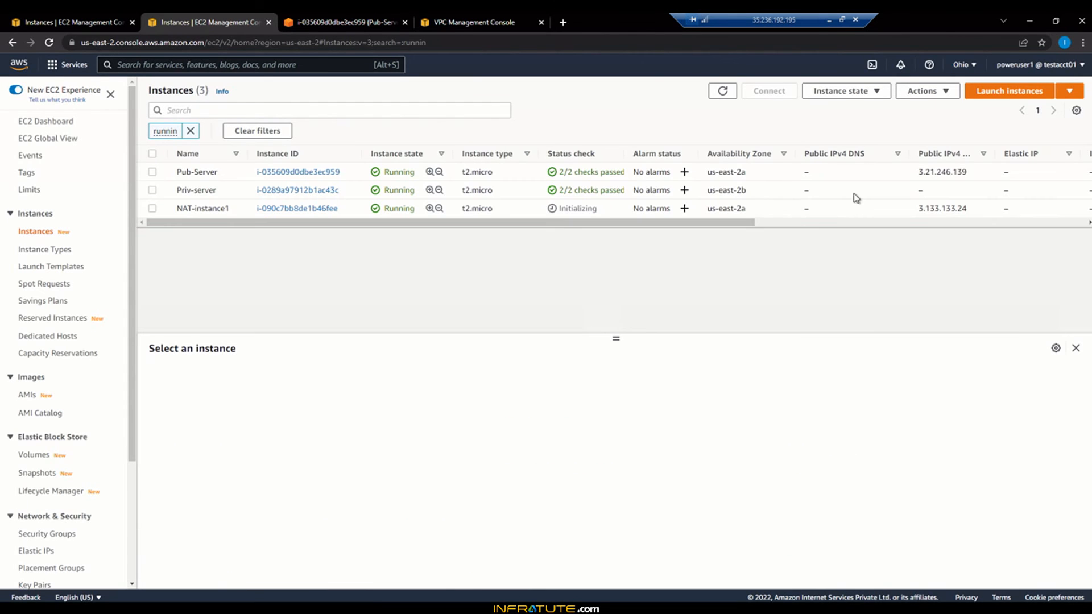
pyautogui.click(295, 193)
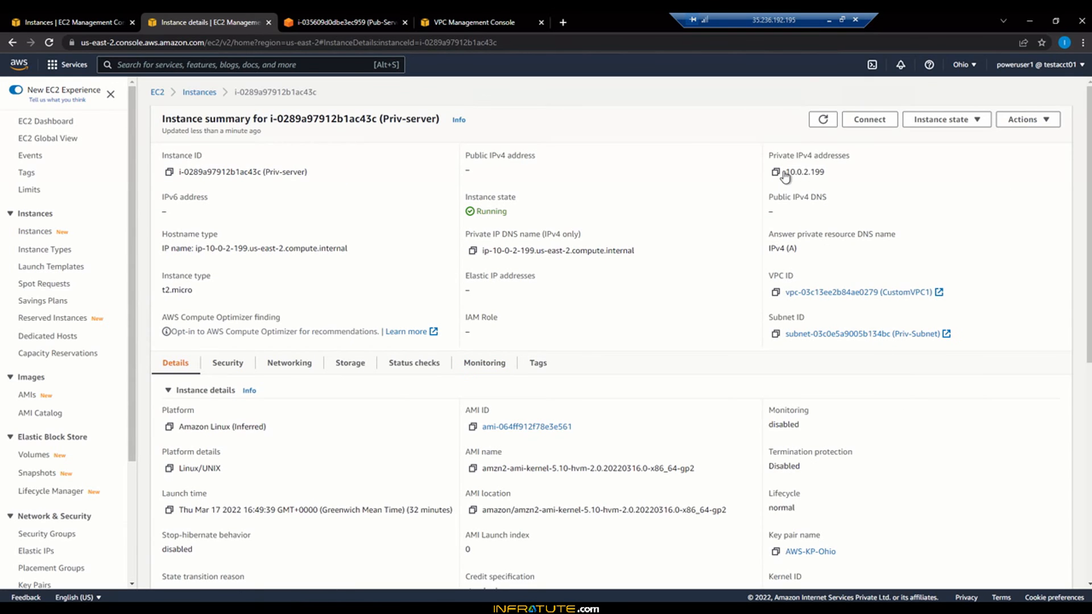
pyautogui.click(775, 173)
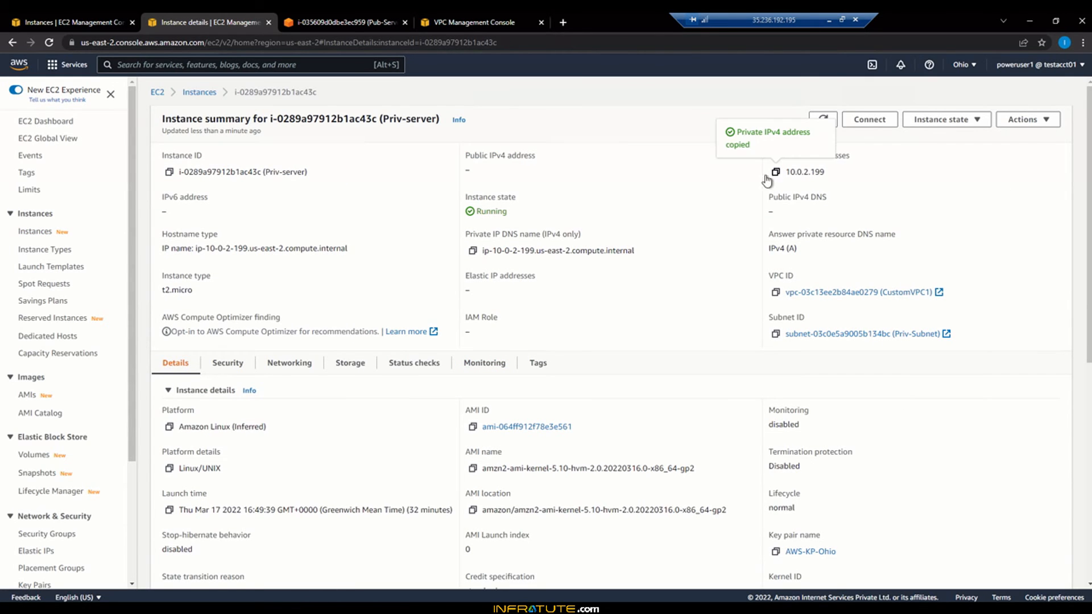
pyautogui.click(327, 22)
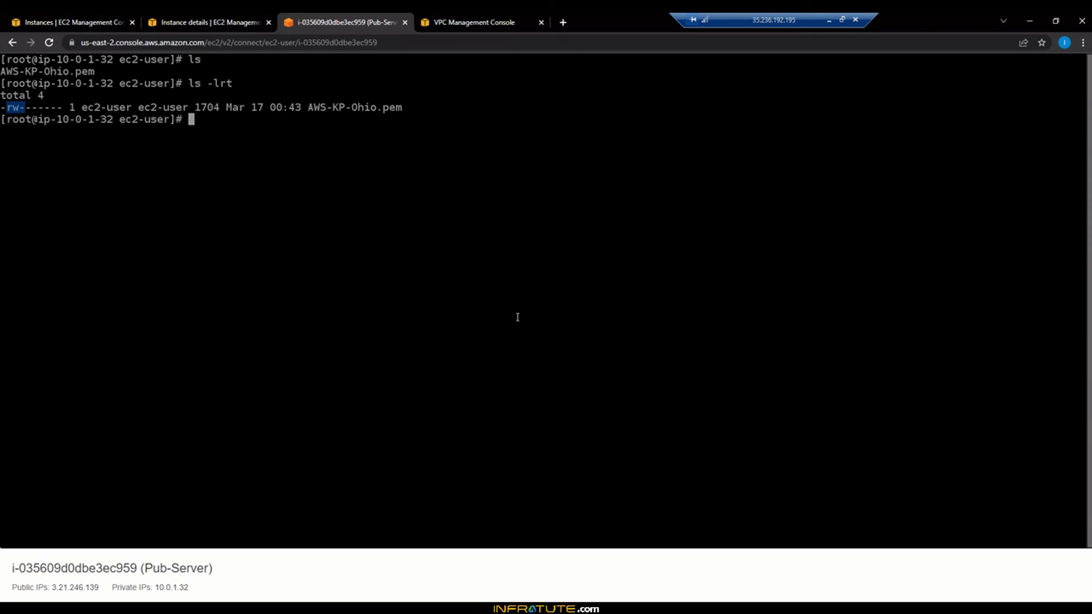
pyautogui.write('ssh -i A')
pyautogui.press('Tab')
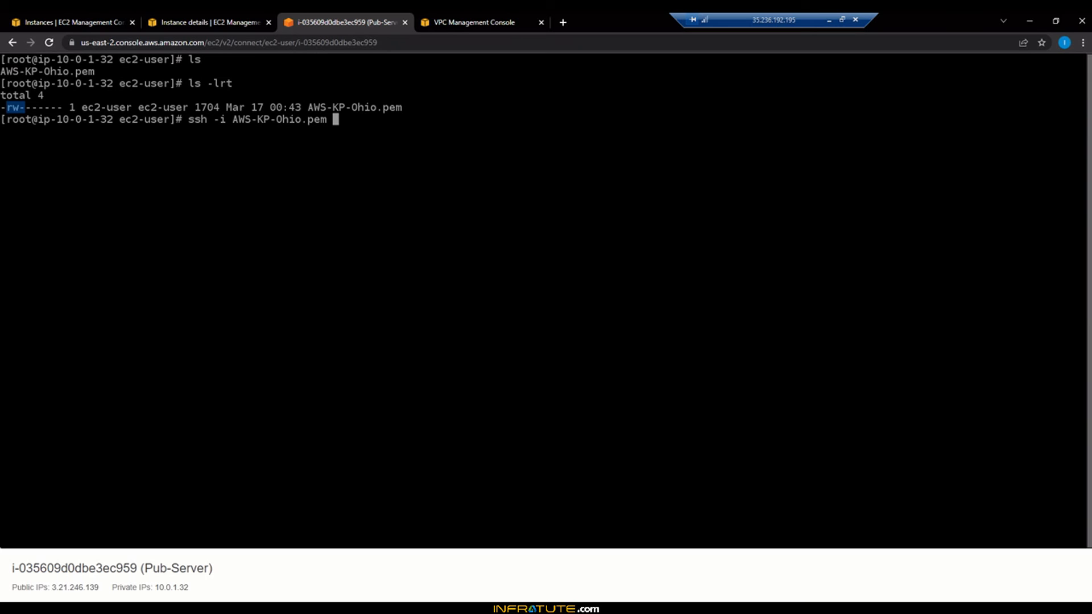
pyautogui.write('ec2-user@')
pyautogui.hotkey('ctrl', 'v')
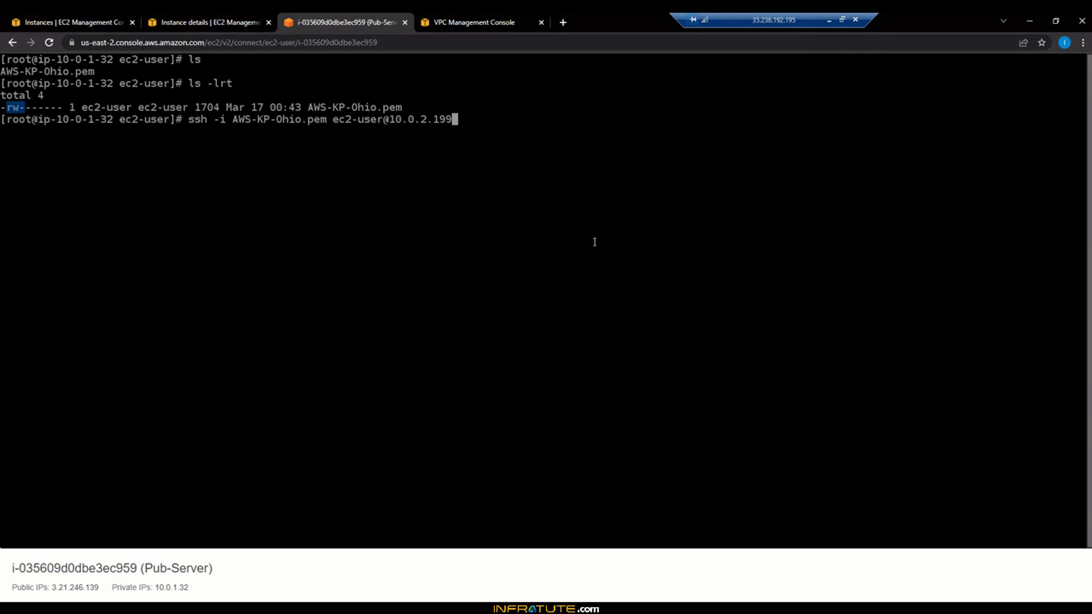
pyautogui.press('Return')
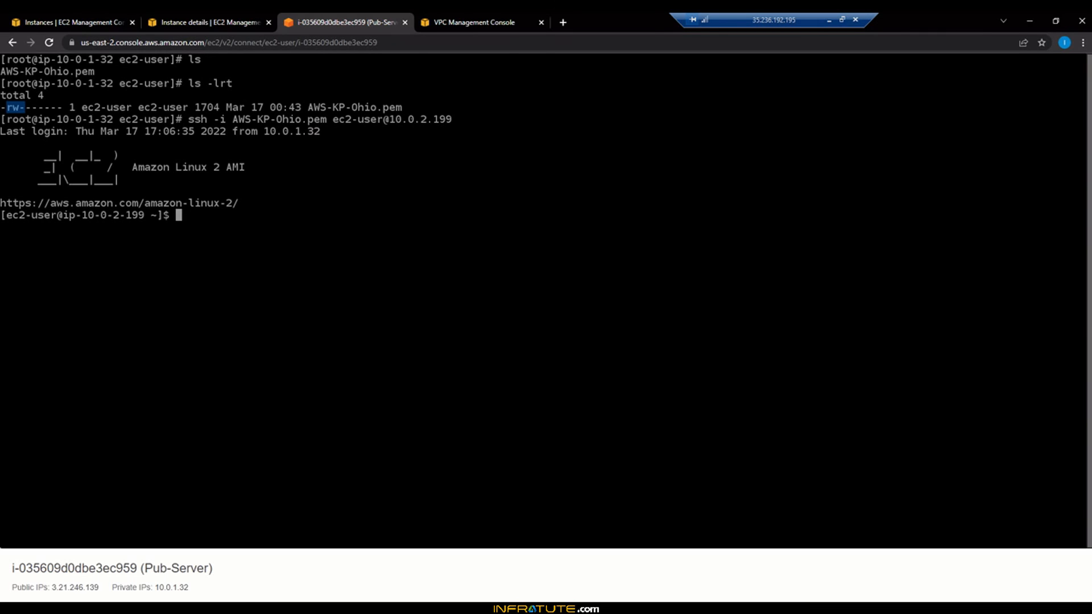
# Clear the Priv-server terminal and test internet access by pinging google.com, stopping the ping after a couple of packets
pyautogui.write('clear')
pyautogui.press('Return')
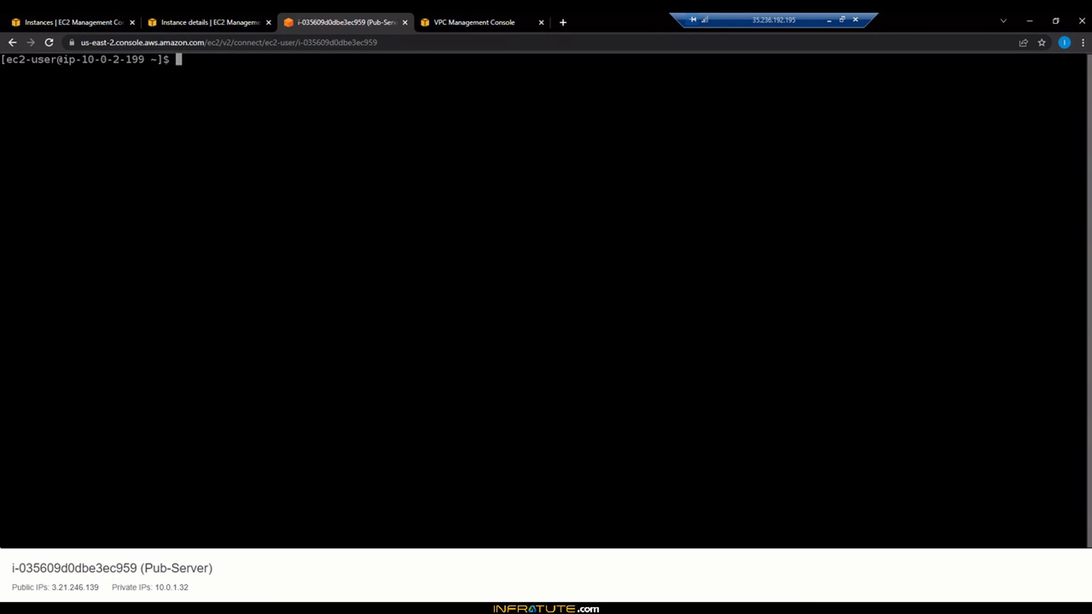
pyautogui.write('ping google.com')
pyautogui.press('Return')
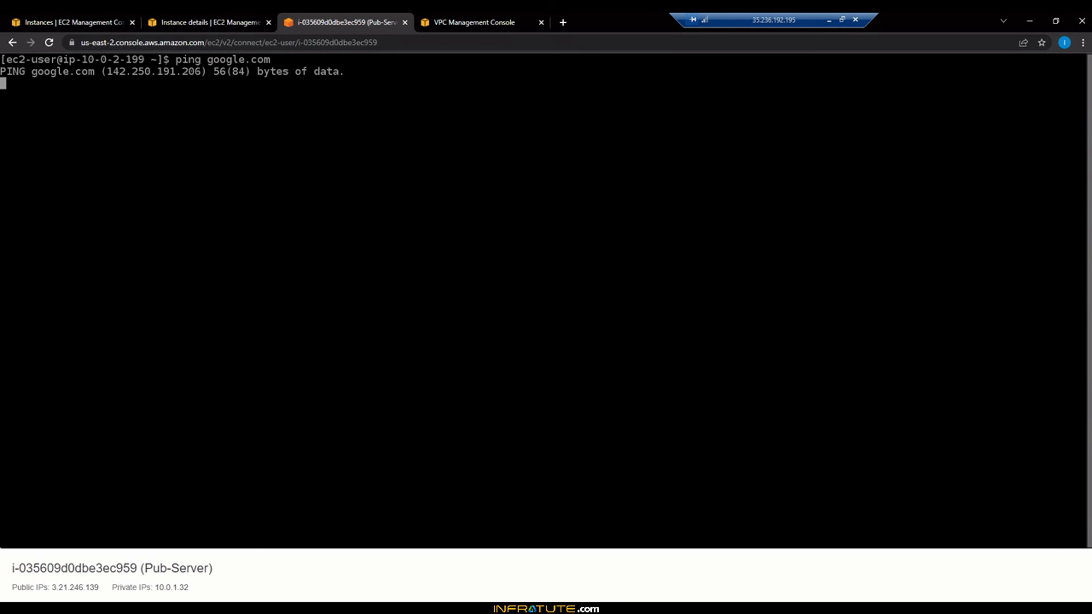
pyautogui.hotkey('ctrl', 'c')
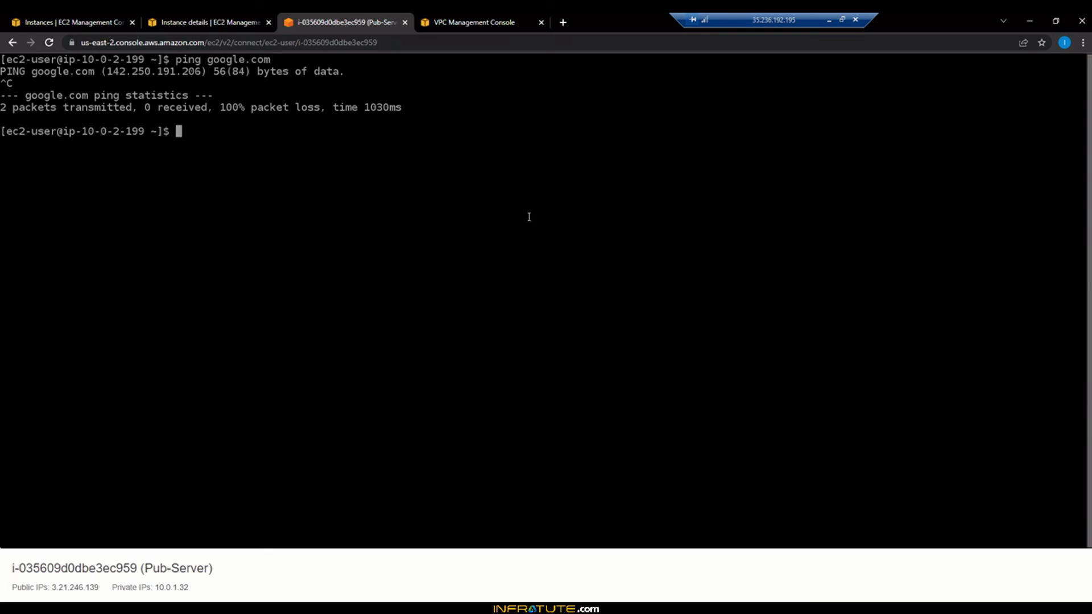
# In the VPC console, open the CustomVPC-RT-Priv route table and start editing its routes
pyautogui.click(227, 17)
pyautogui.click(447, 12)
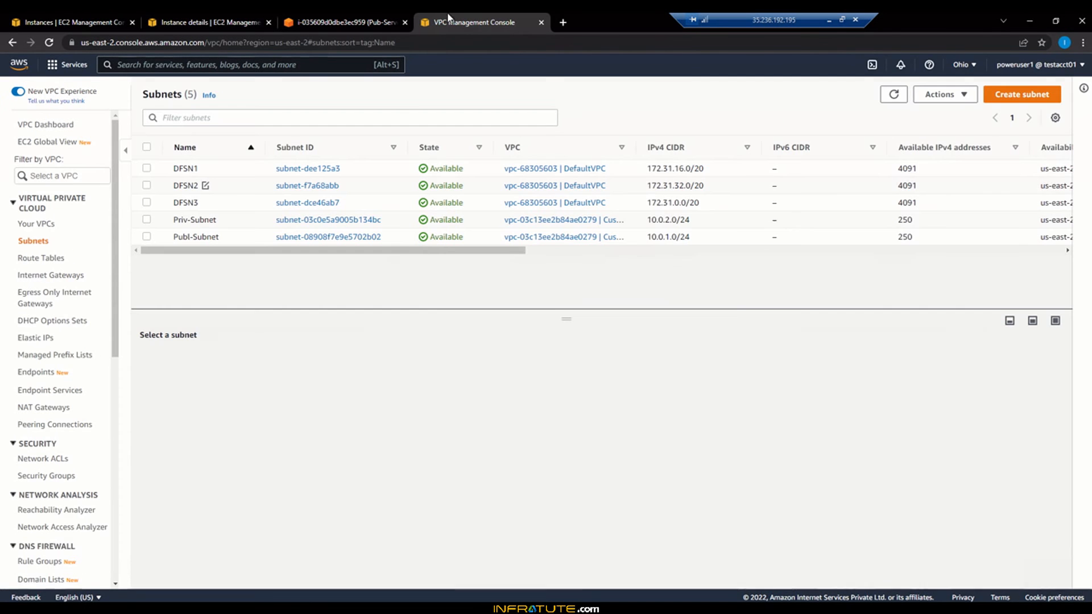
pyautogui.click(41, 258)
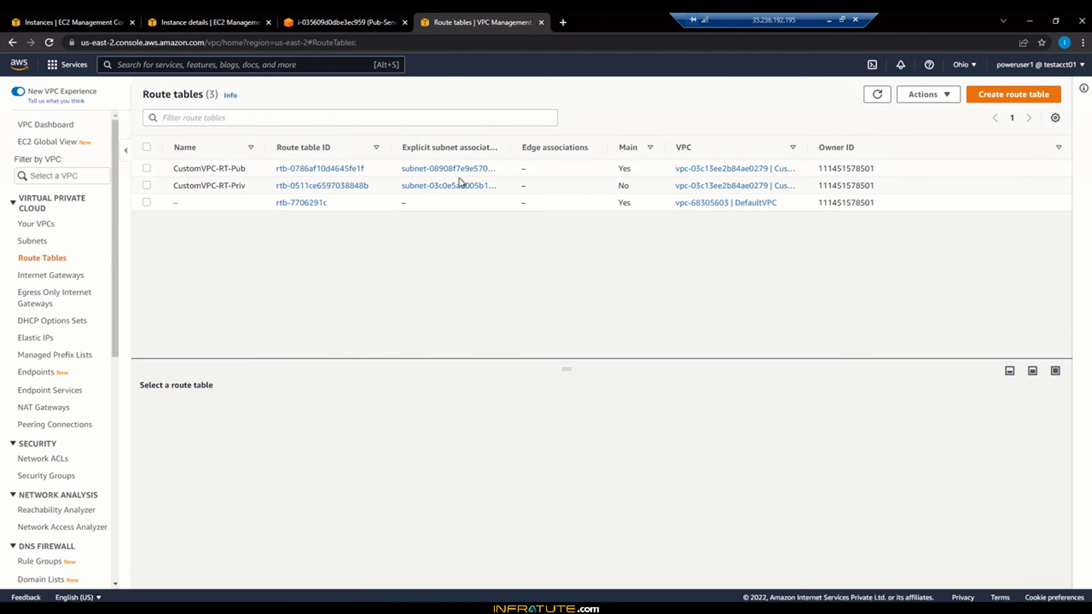
pyautogui.click(324, 187)
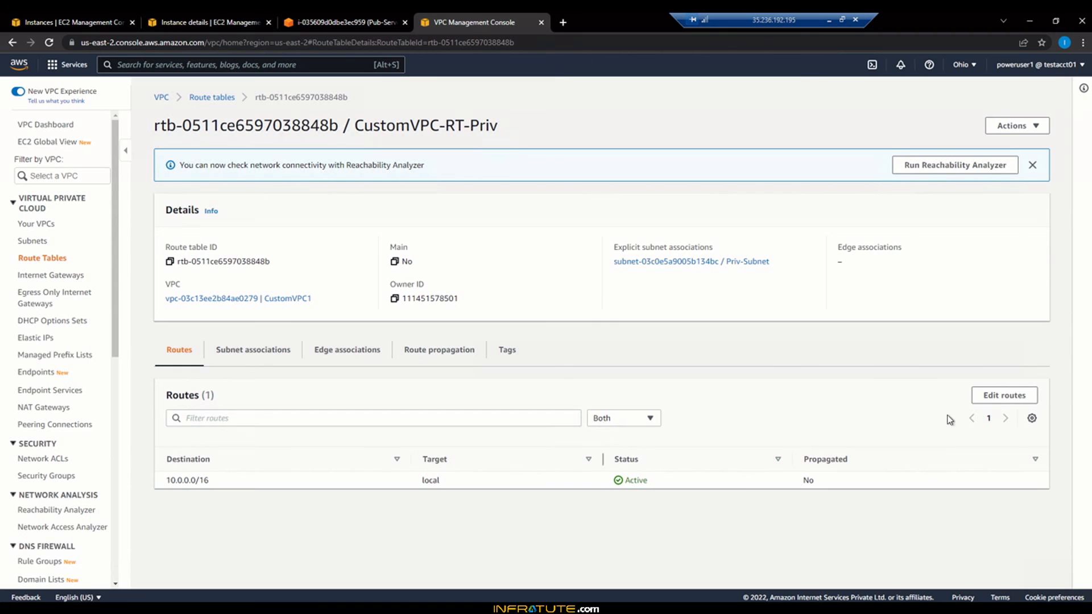
pyautogui.click(1016, 396)
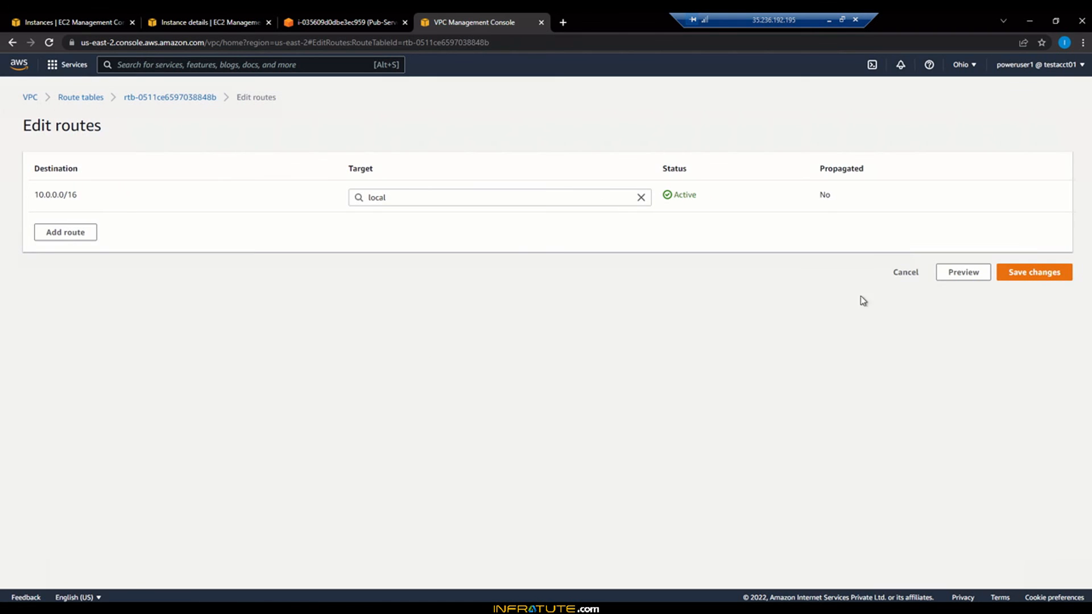
# Add a route for destination 0.0.0.0/0 targeting the instance NAT-instance1, save it, and dismiss the notification
pyautogui.click(52, 233)
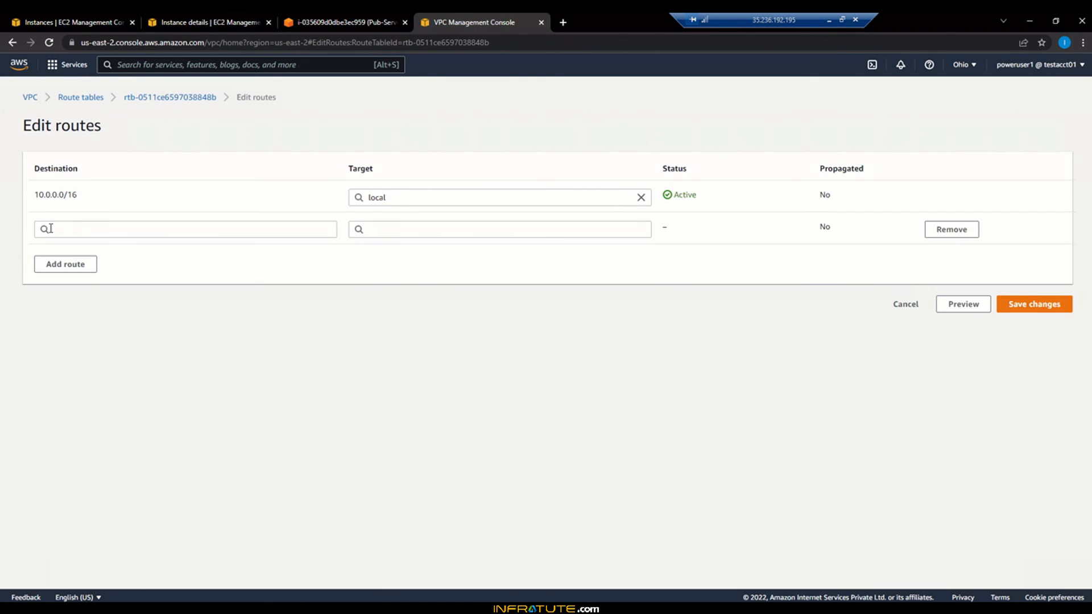
pyautogui.click(50, 228)
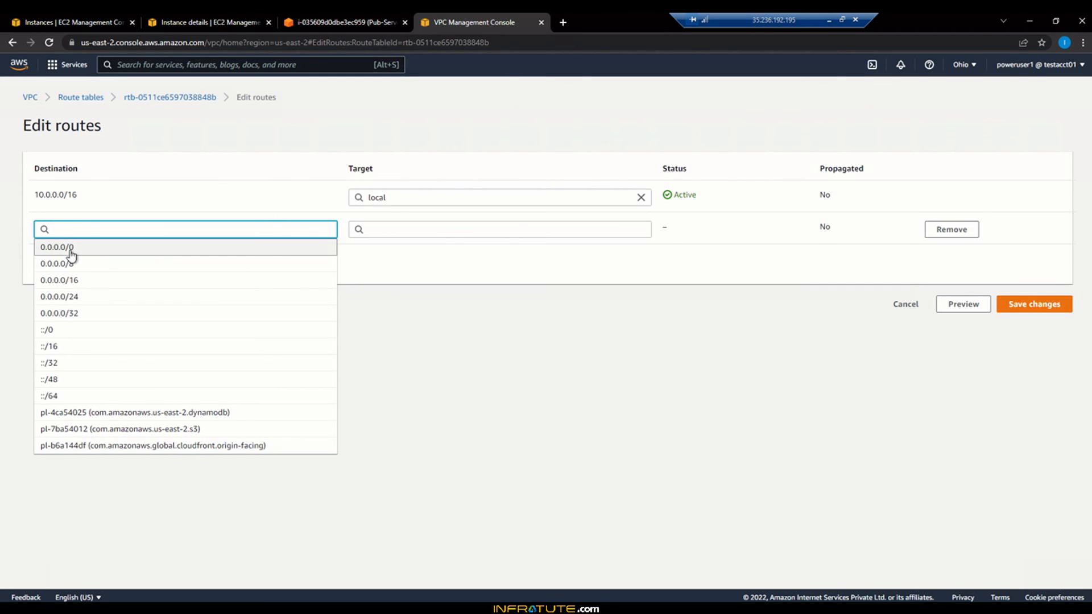
pyautogui.click(68, 248)
pyautogui.click(400, 228)
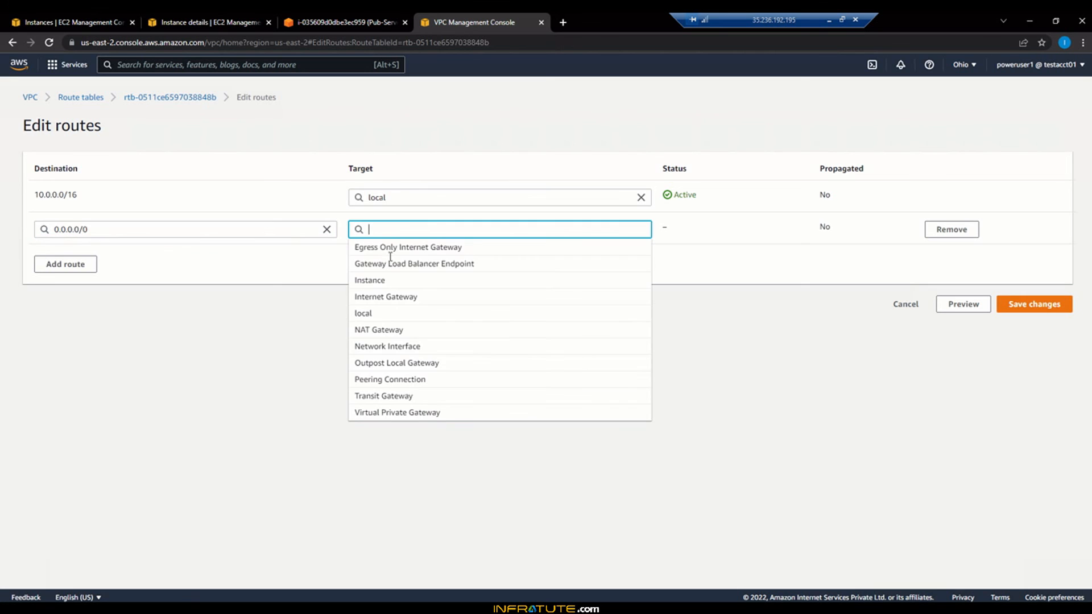
pyautogui.click(385, 281)
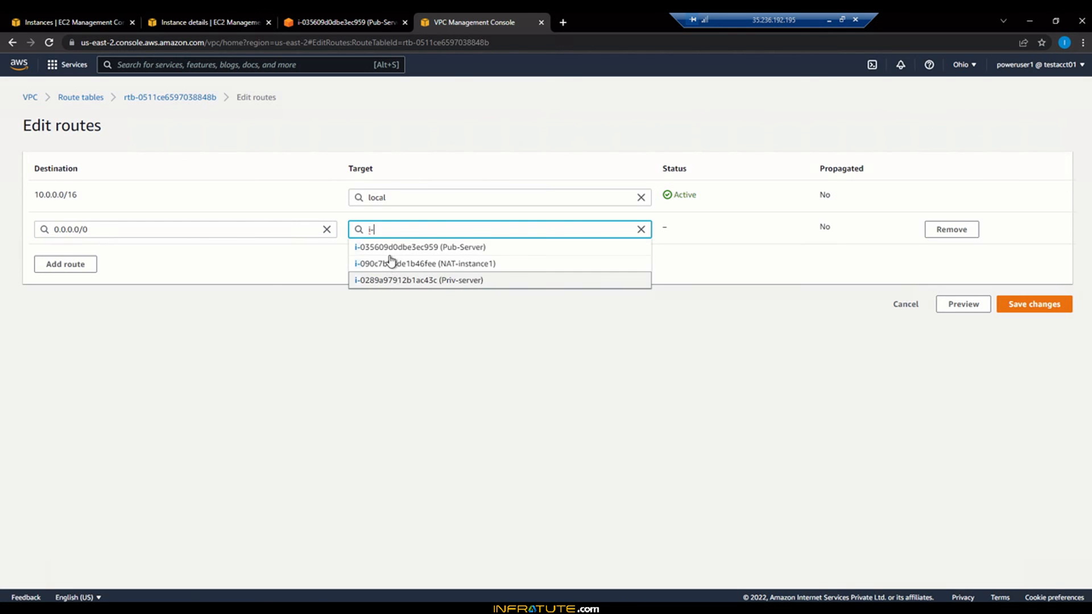
pyautogui.click(421, 265)
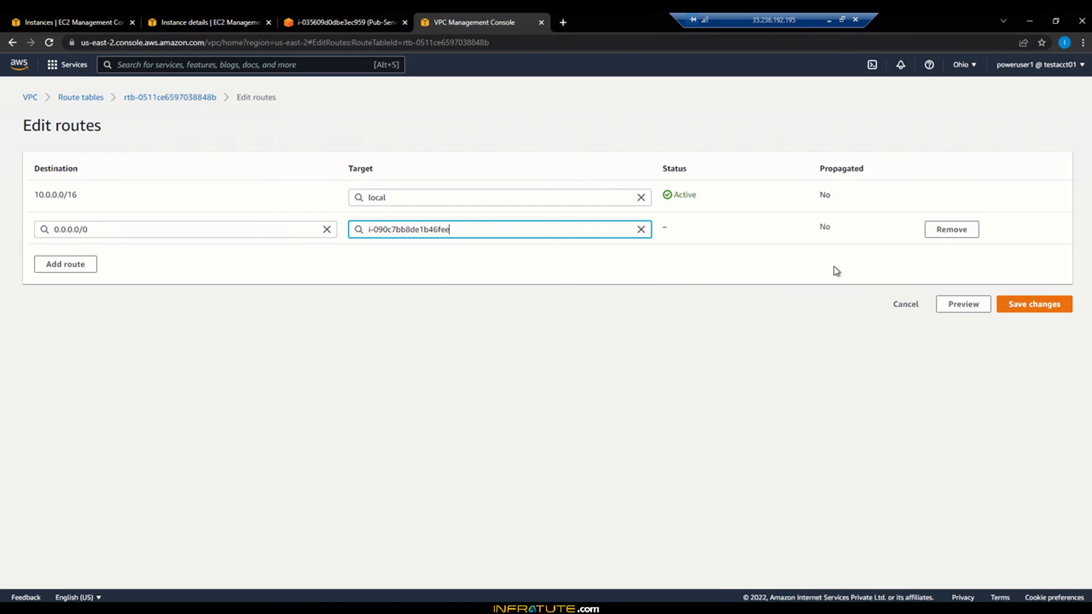
pyautogui.click(1051, 310)
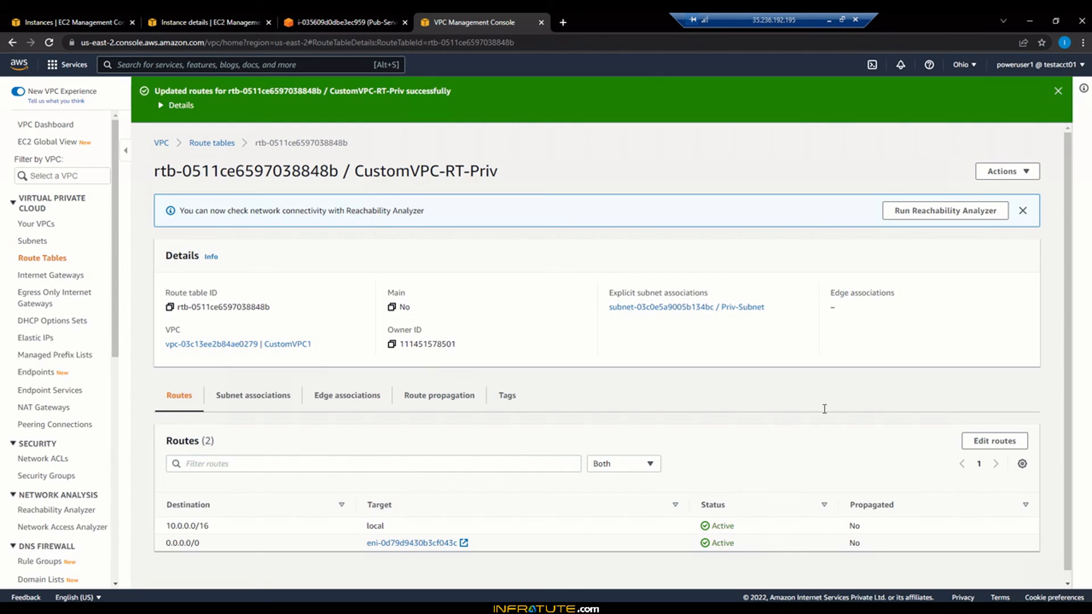
pyautogui.click(1057, 91)
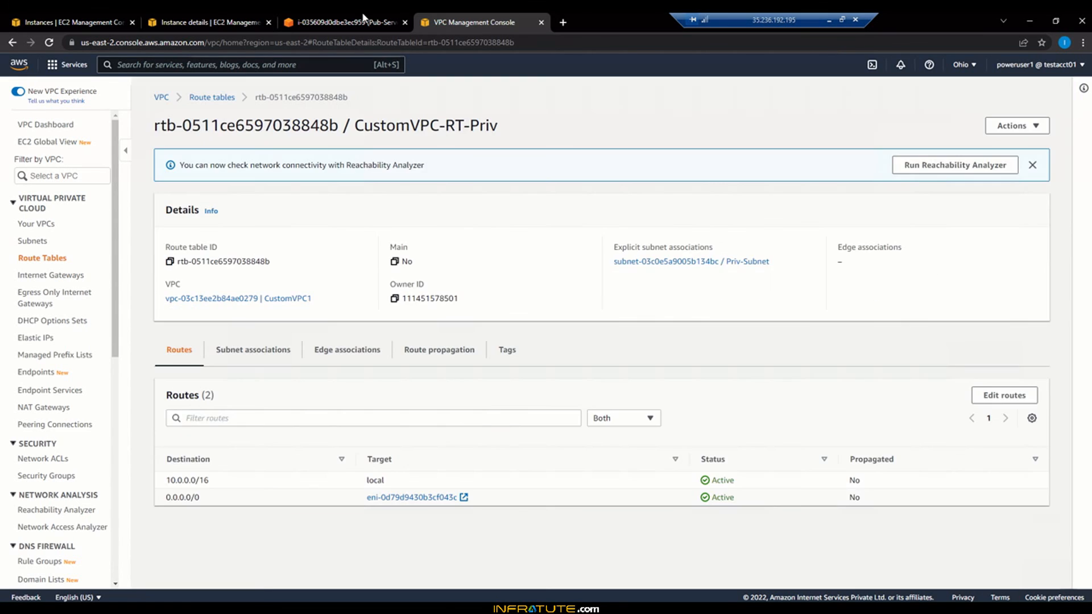
# Return to the Priv-server terminal and rerun the google.com ping to retest internet access, stopping it after several packets
pyautogui.click(364, 20)
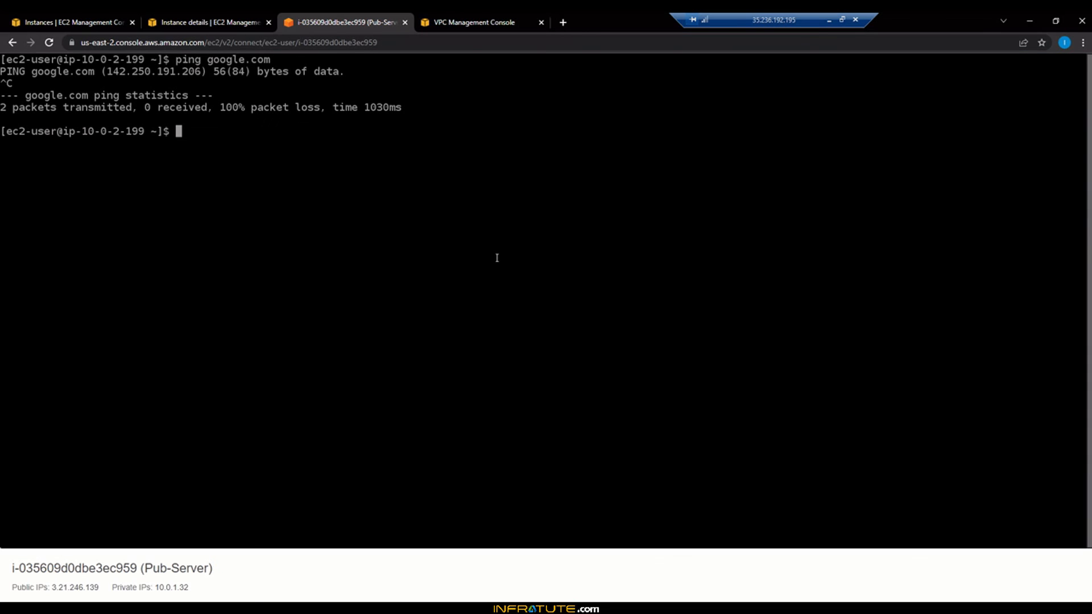
pyautogui.press('Up')
pyautogui.press('Return')
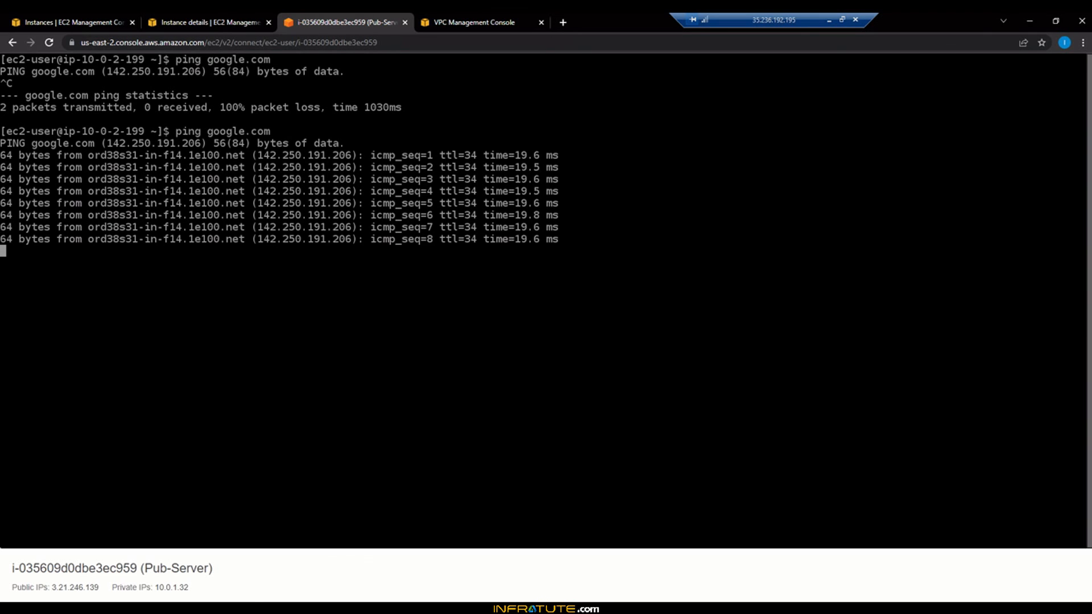
pyautogui.hotkey('ctrl', 'c')
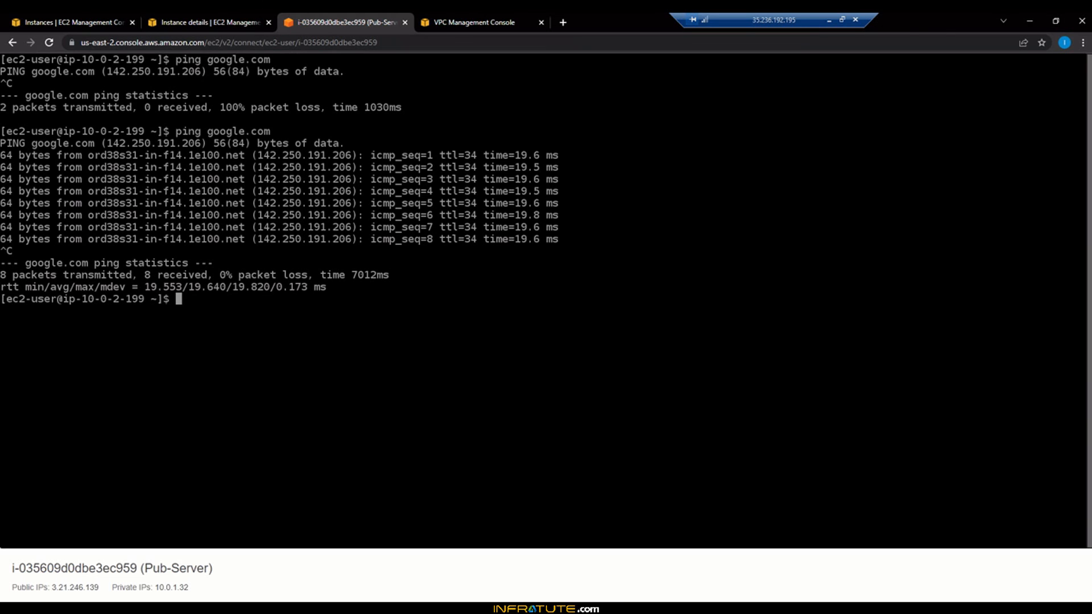
# Update all packages on Priv-server with yum update -y, using sudo -s to get a root shell for it
pyautogui.write('yum update -y')
pyautogui.press('Return')
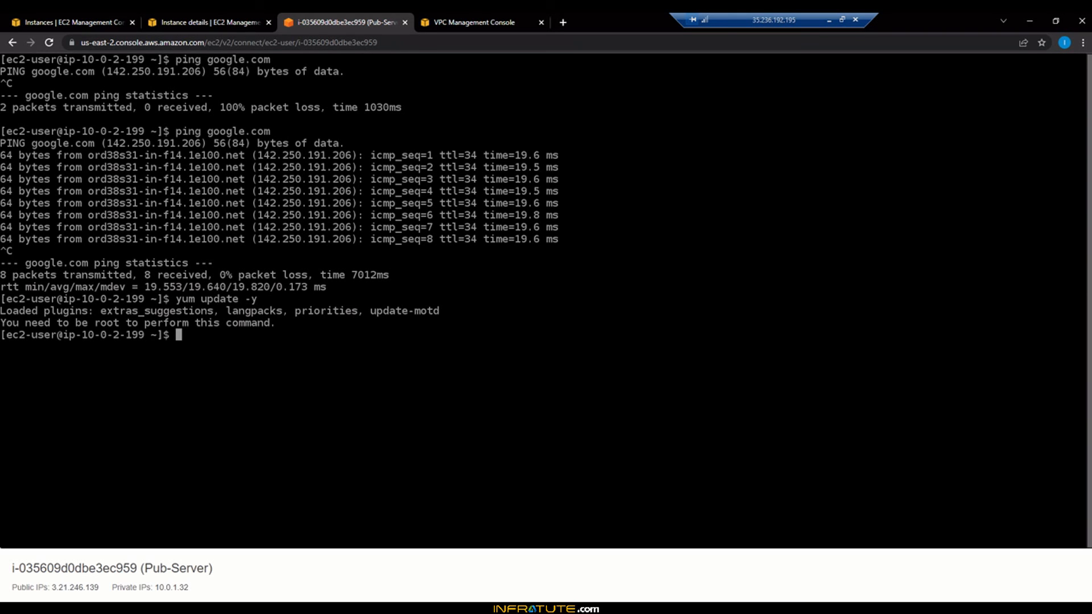
pyautogui.write('sudo -s')
pyautogui.press('Return')
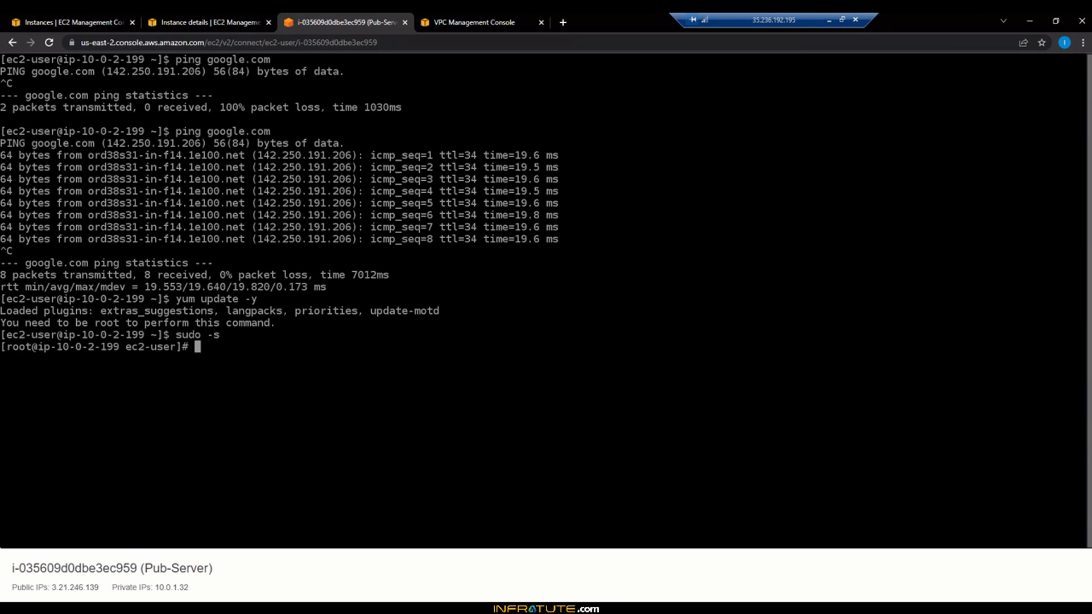
pyautogui.write('yum update -y')
pyautogui.press('Return')
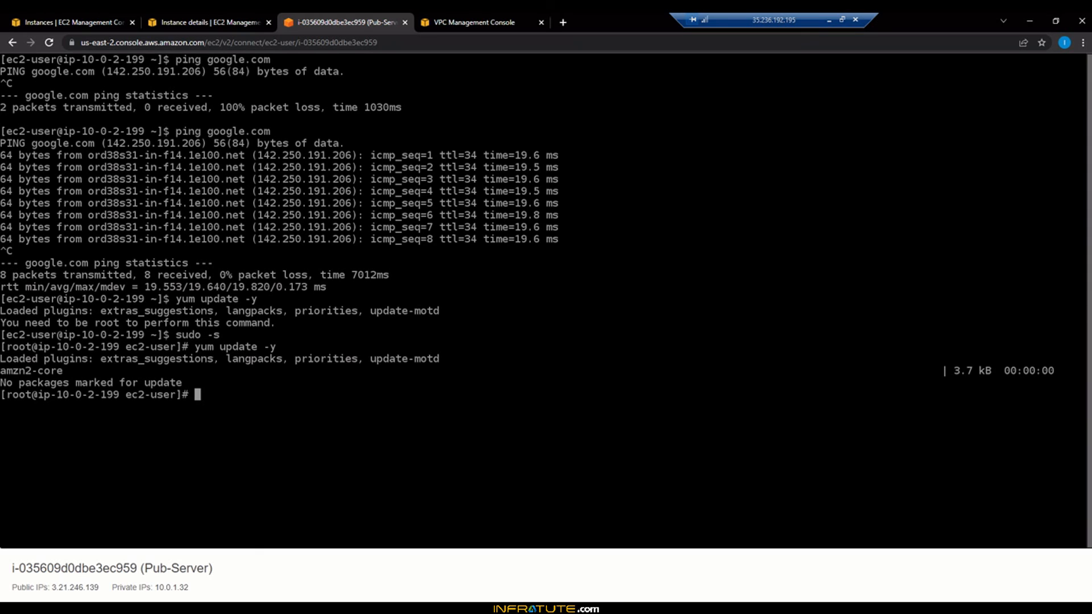
# Install the nano package on Priv-server with yum install nano
pyautogui.write('yum install nano -')
pyautogui.press('BackSpace')
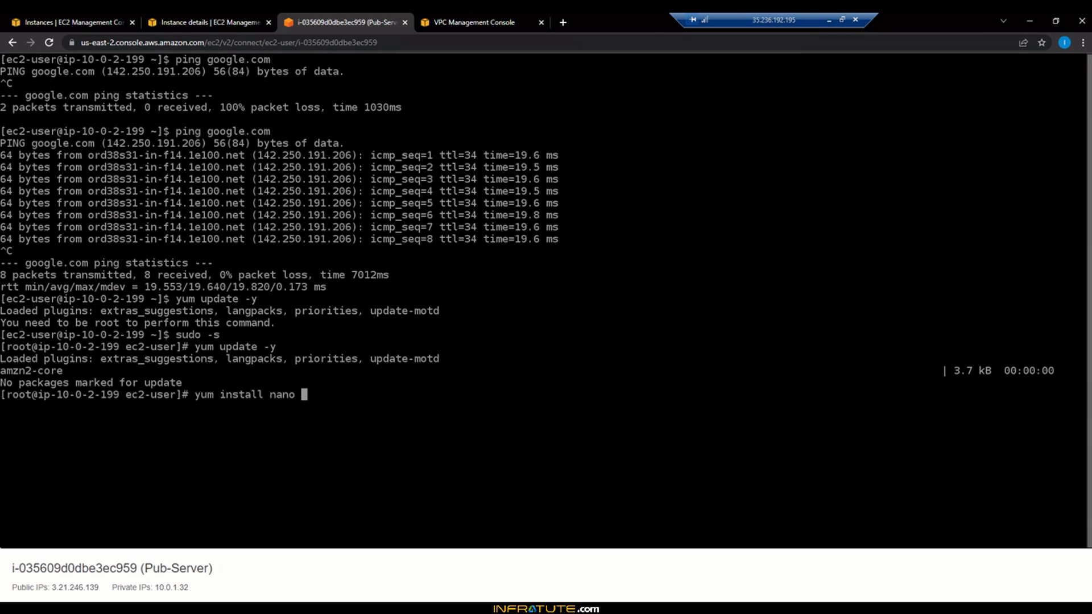
pyautogui.press('Return')
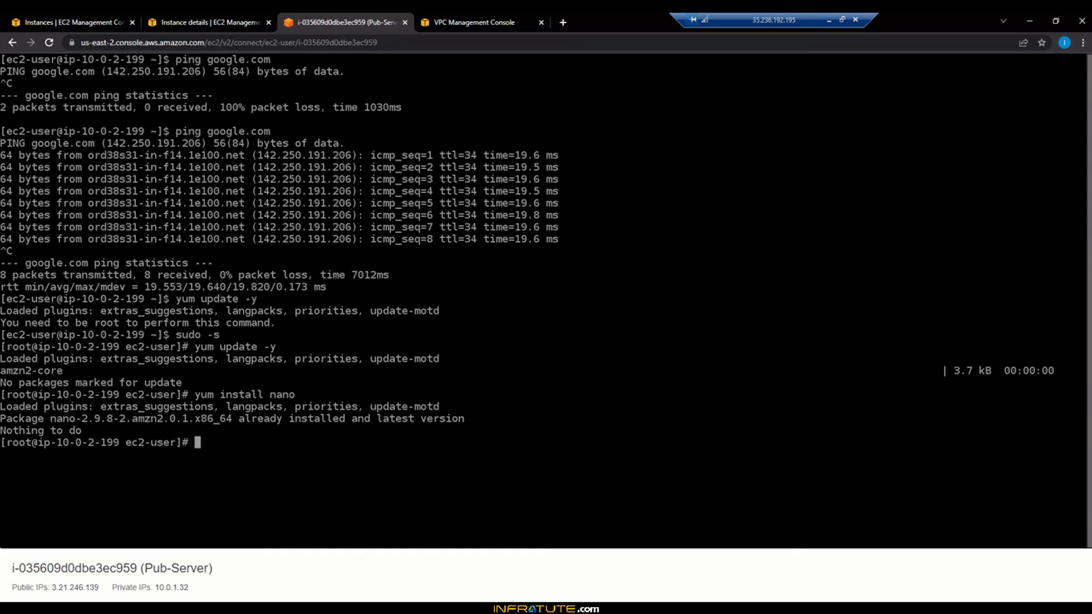
pyautogui.write('yum')
pyautogui.press('BackSpace')
pyautogui.press('BackSpace')
pyautogui.press('BackSpace')
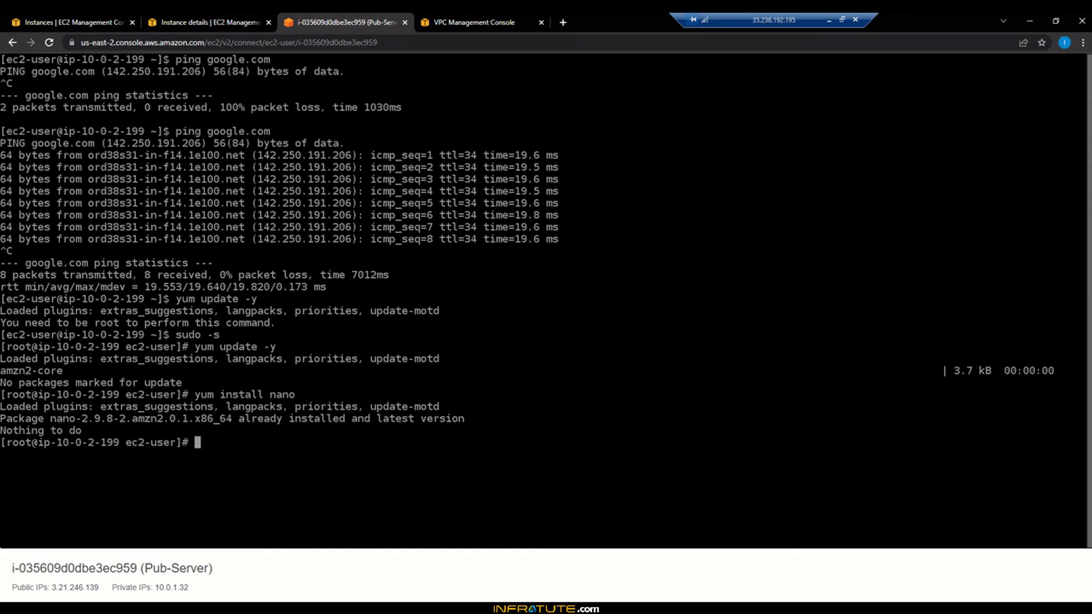